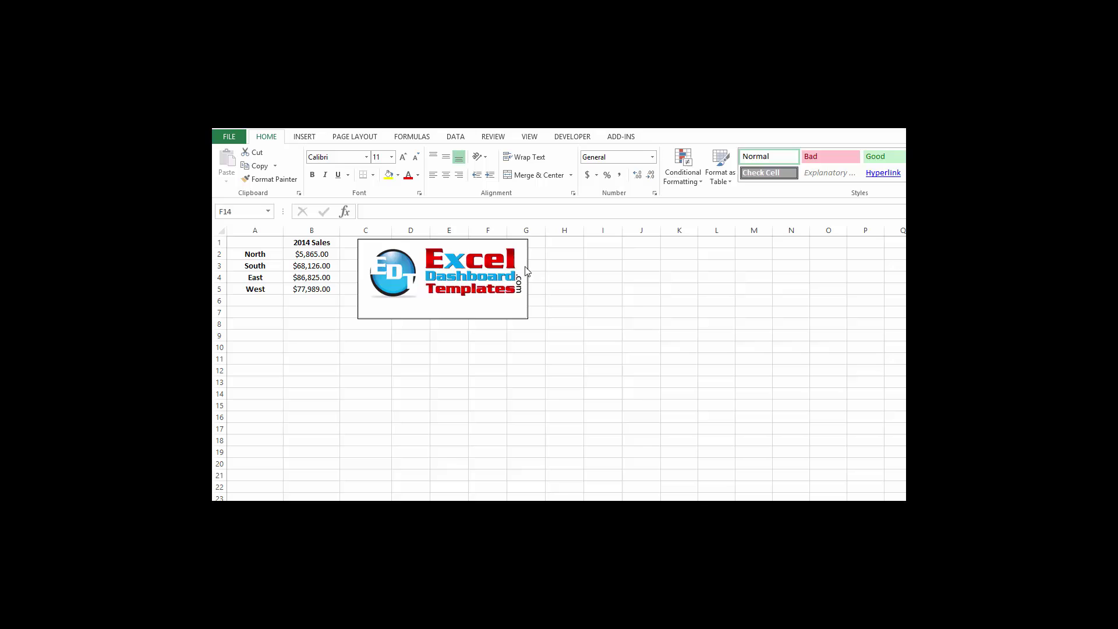
- Select the region and 2014 Sales data in A1:B5
{"action": "left_click", "coordinate": [377, 336]}
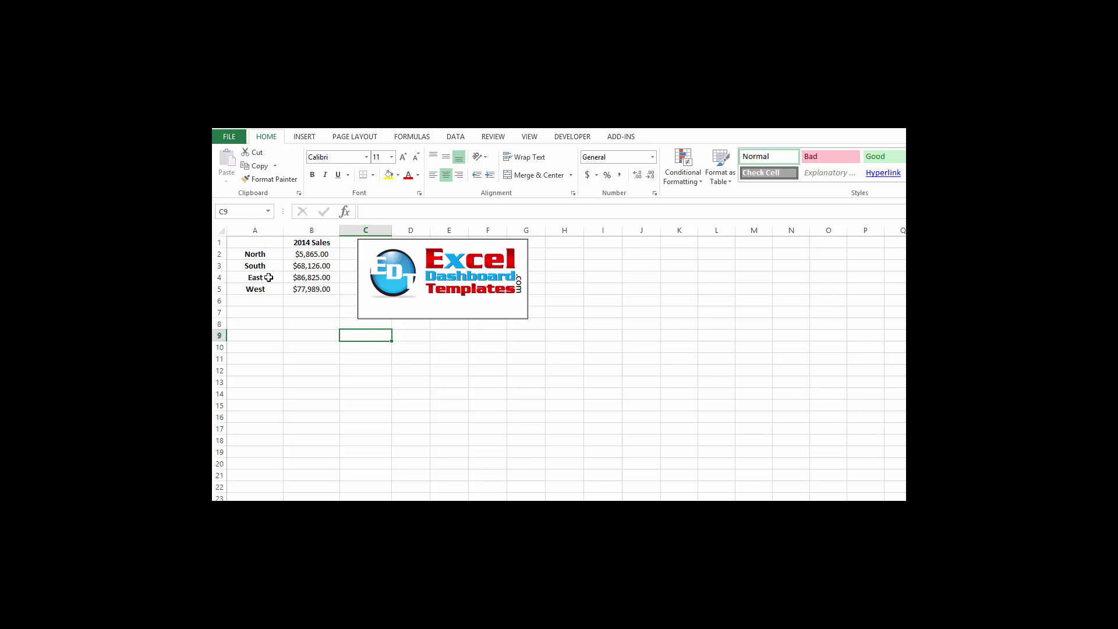
{"action": "left_click", "coordinate": [259, 242]}
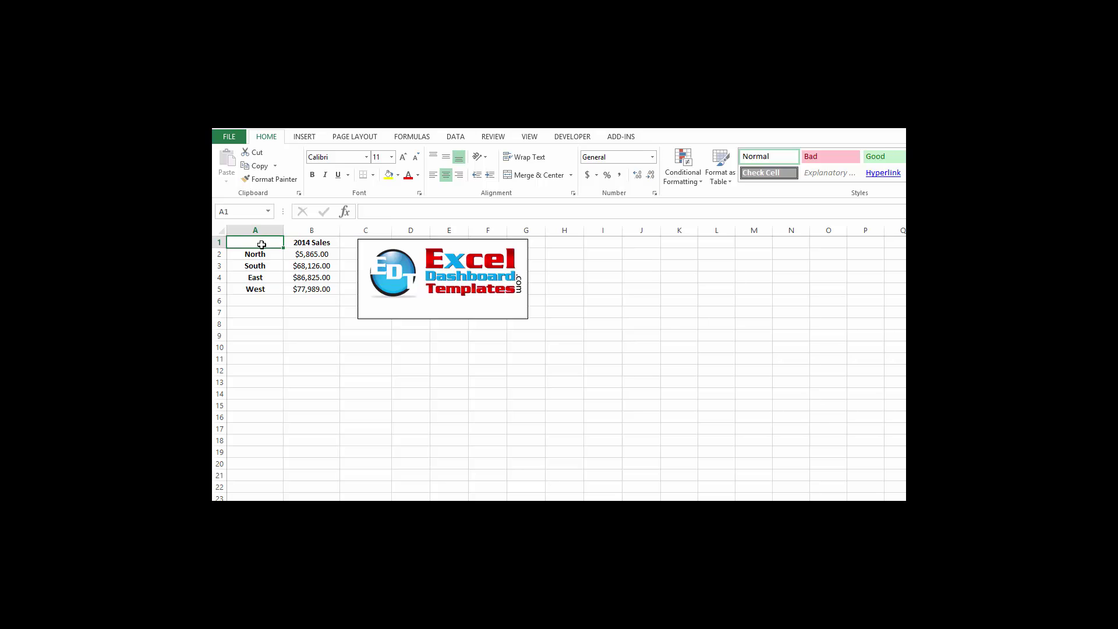
{"action": "left_click", "coordinate": [274, 320]}
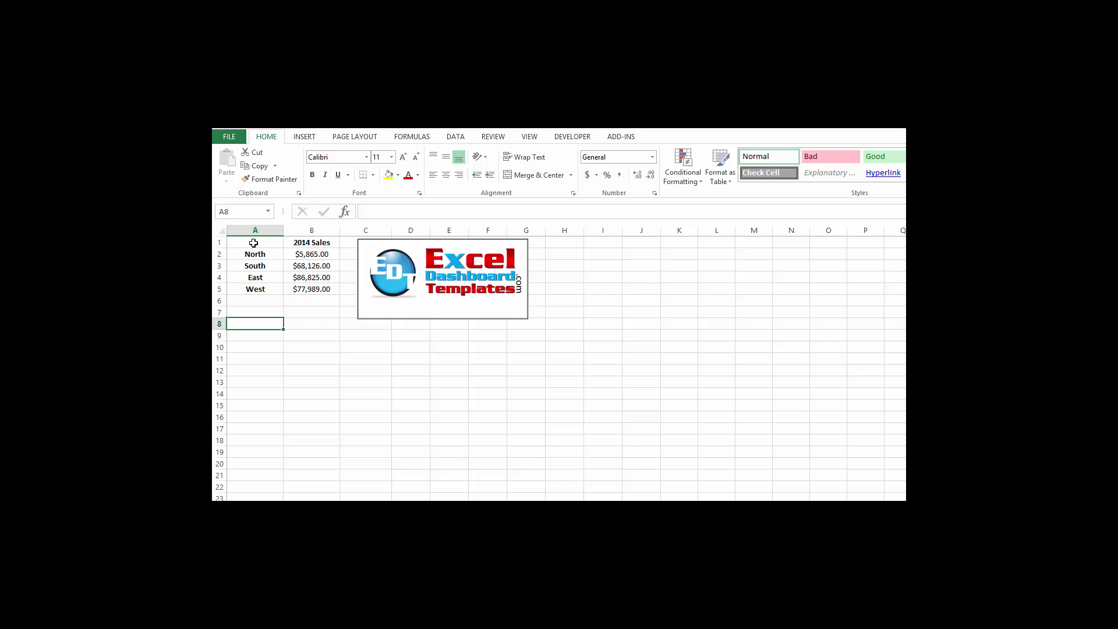
{"action": "left_click_drag", "start_coordinate": [253, 242], "coordinate": [307, 289]}
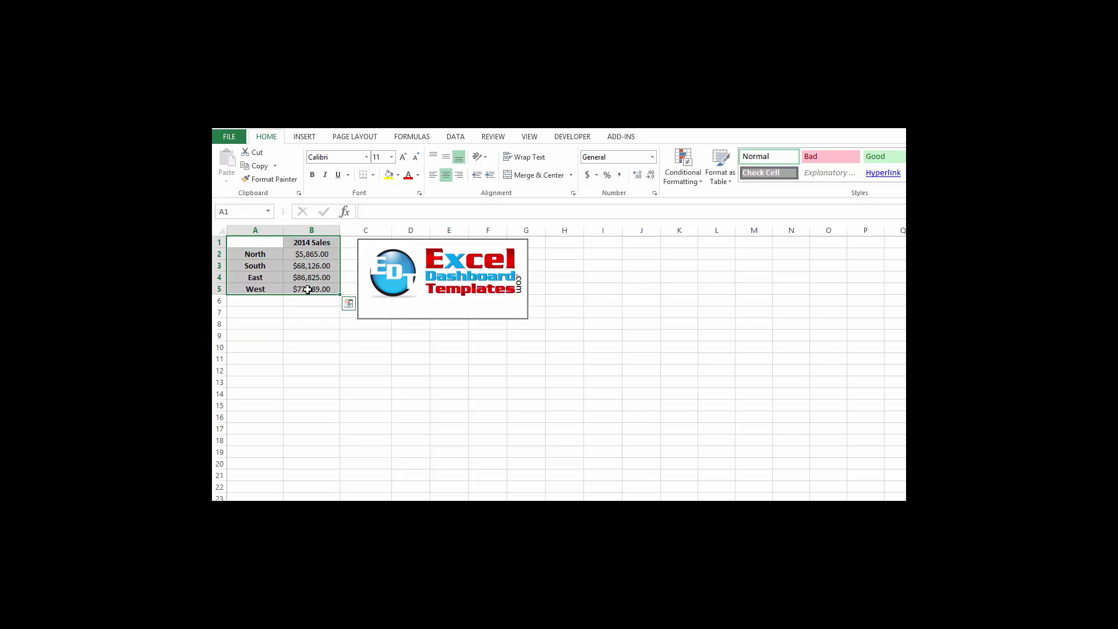
- Insert a Line with Markers chart, then move and enlarge it beside the table, right of the logo
{"action": "left_click", "coordinate": [304, 136]}
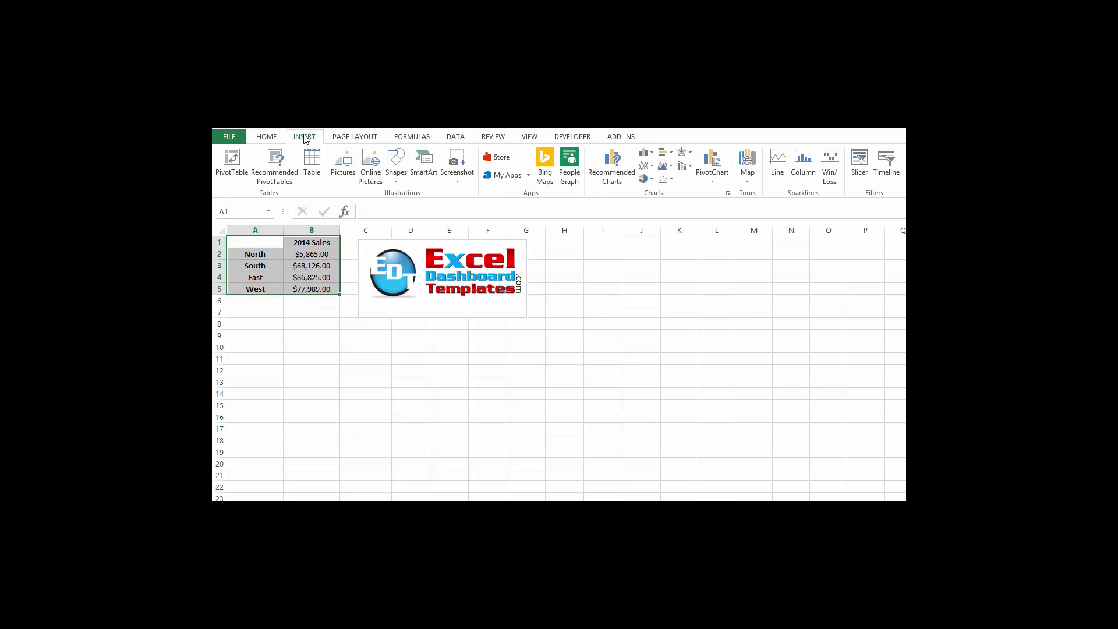
{"action": "left_click", "coordinate": [647, 166]}
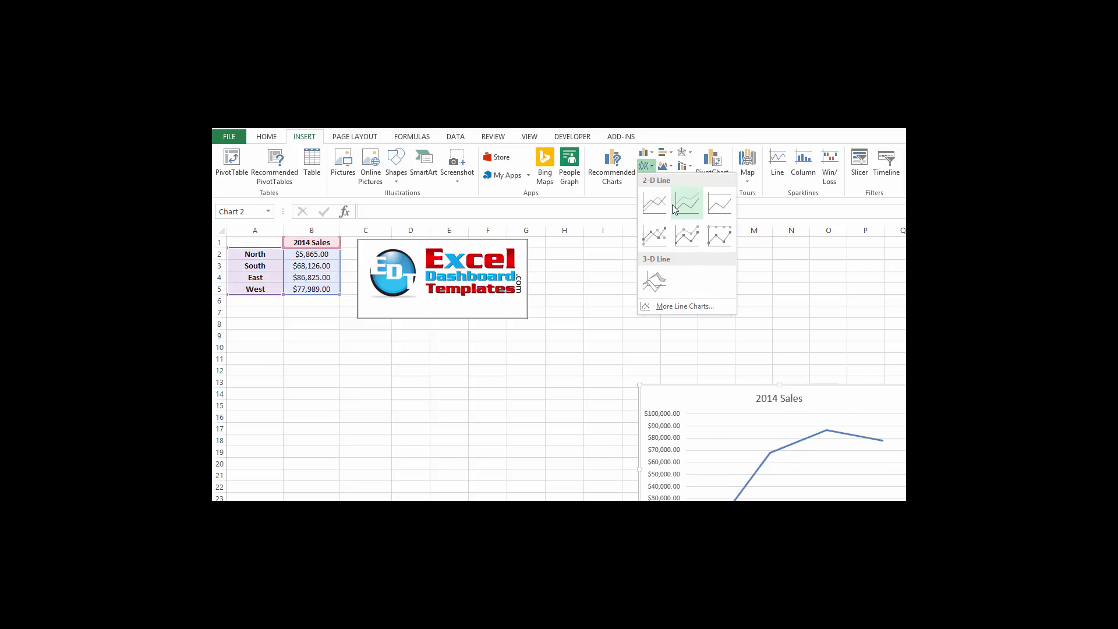
{"action": "left_click", "coordinate": [662, 240]}
{"action": "left_click_drag", "start_coordinate": [716, 387], "coordinate": [608, 239]}
{"action": "left_click_drag", "start_coordinate": [812, 406], "coordinate": [901, 482]}
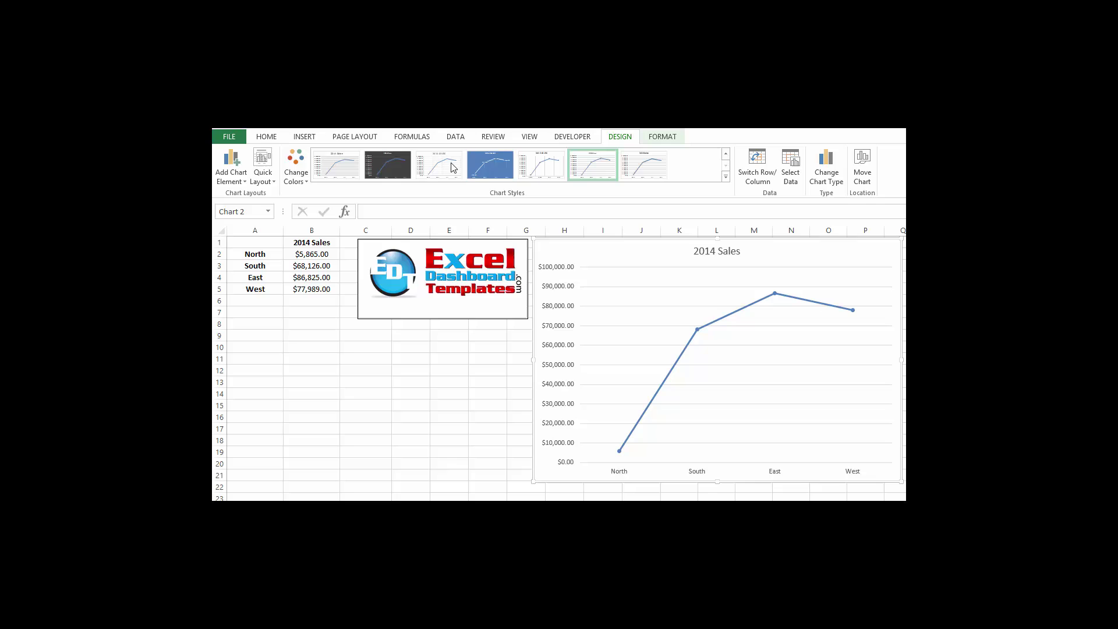
- Add value labels ($5,865.00 to $86,825.00) via More Data Label Options, and reposition the formatting pane
{"action": "left_click", "coordinate": [245, 185]}
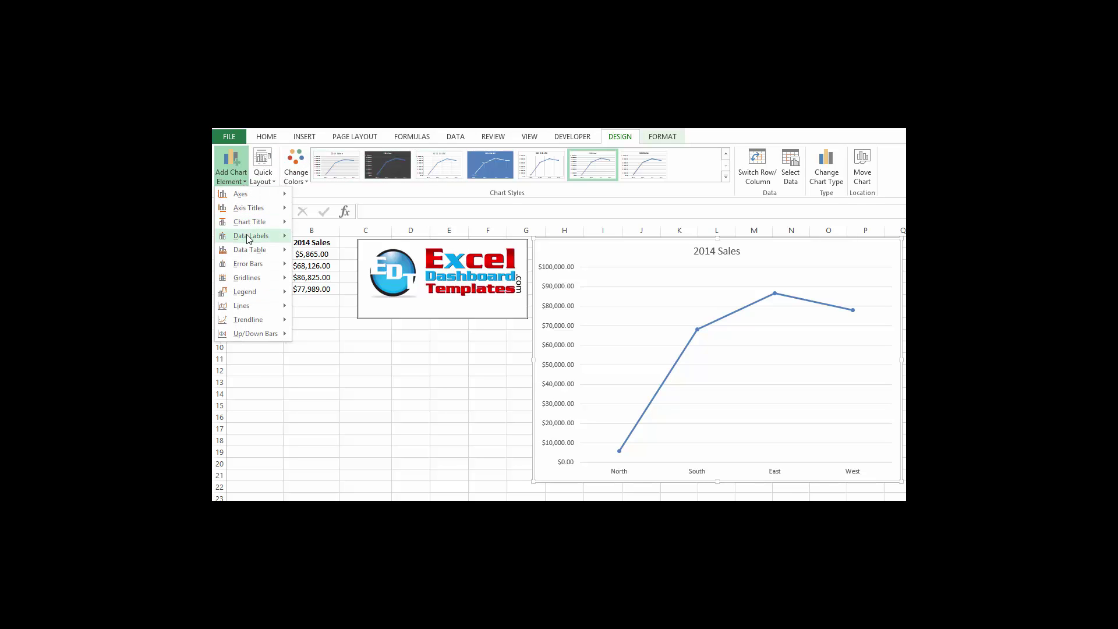
{"action": "mouse_move", "coordinate": [247, 238]}
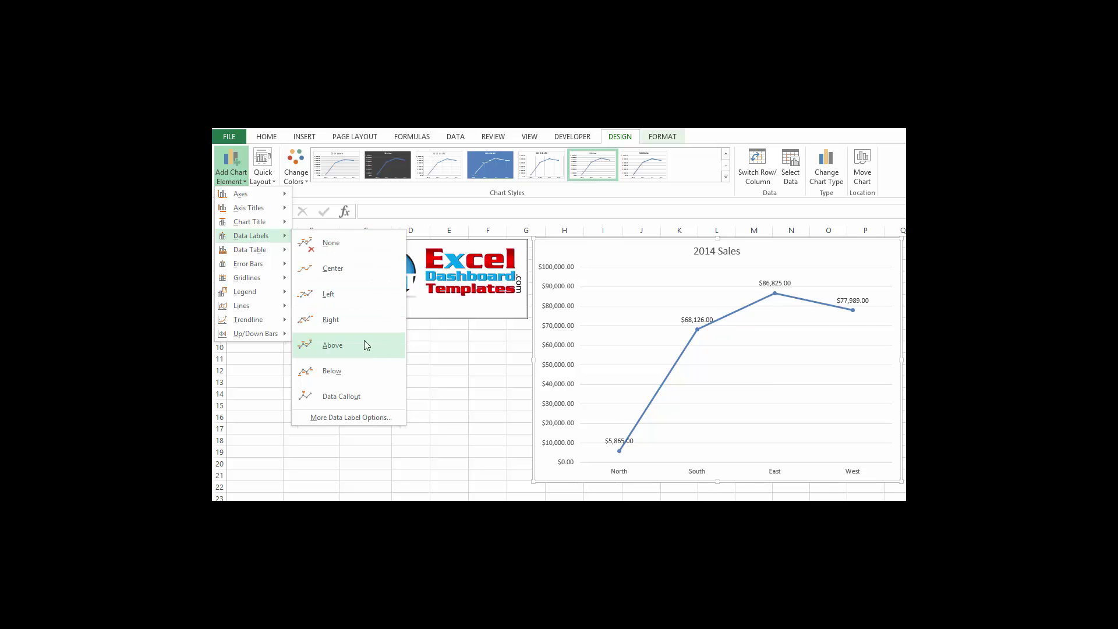
{"action": "left_click", "coordinate": [354, 417]}
{"action": "left_click_drag", "start_coordinate": [324, 257], "coordinate": [438, 240]}
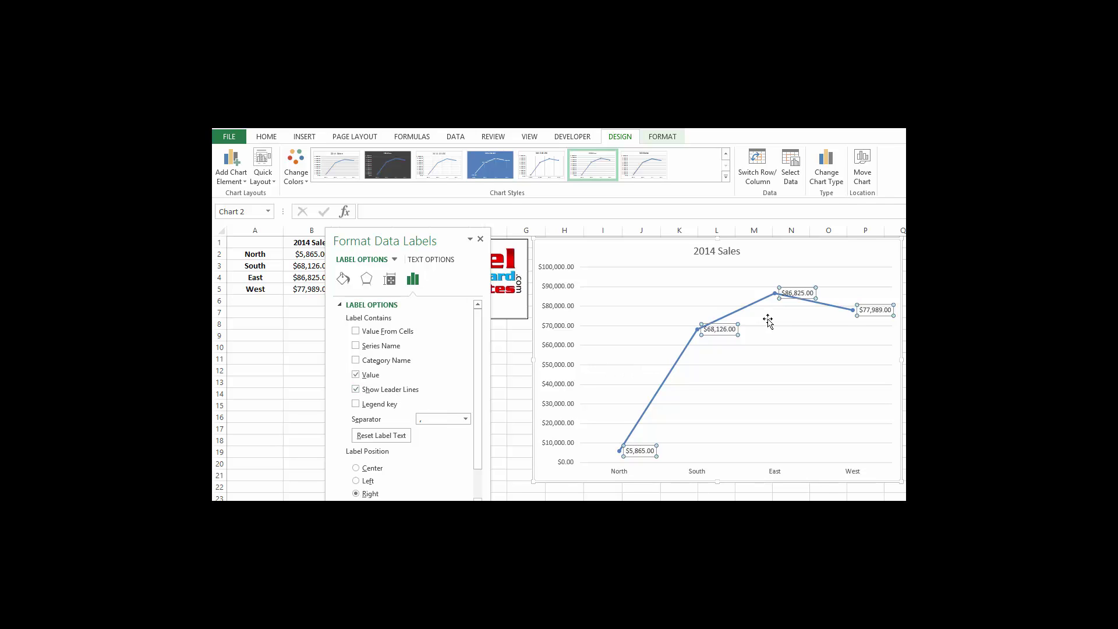
- Drag the East $86,825.00 and South $68,126.00 labels up and away from their points
{"action": "left_click", "coordinate": [755, 357]}
{"action": "left_click", "coordinate": [727, 334]}
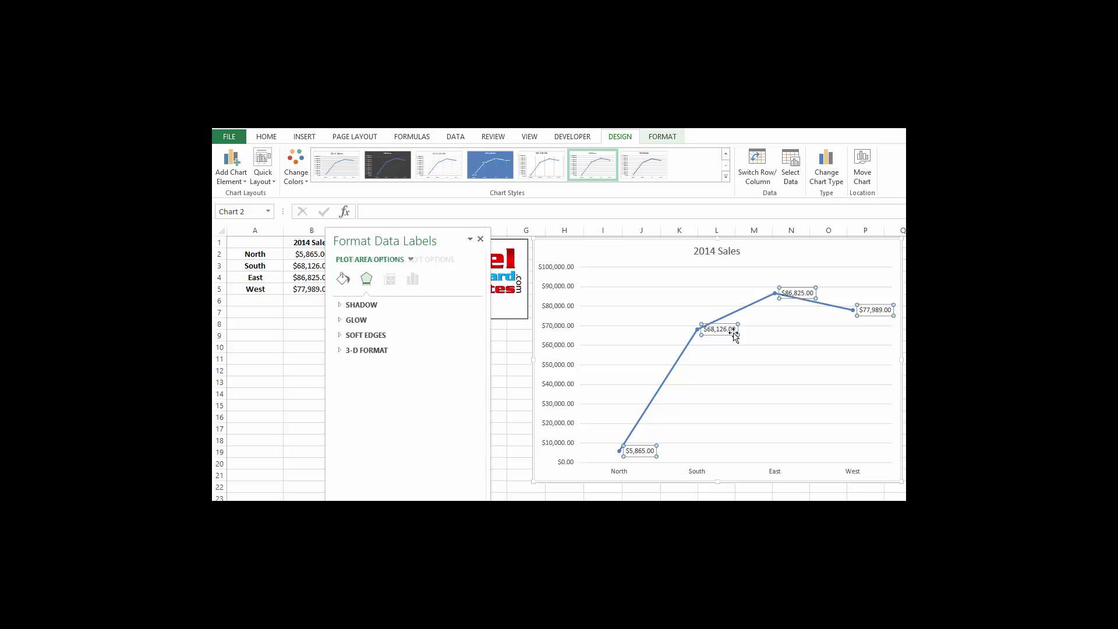
{"action": "left_click", "coordinate": [780, 295]}
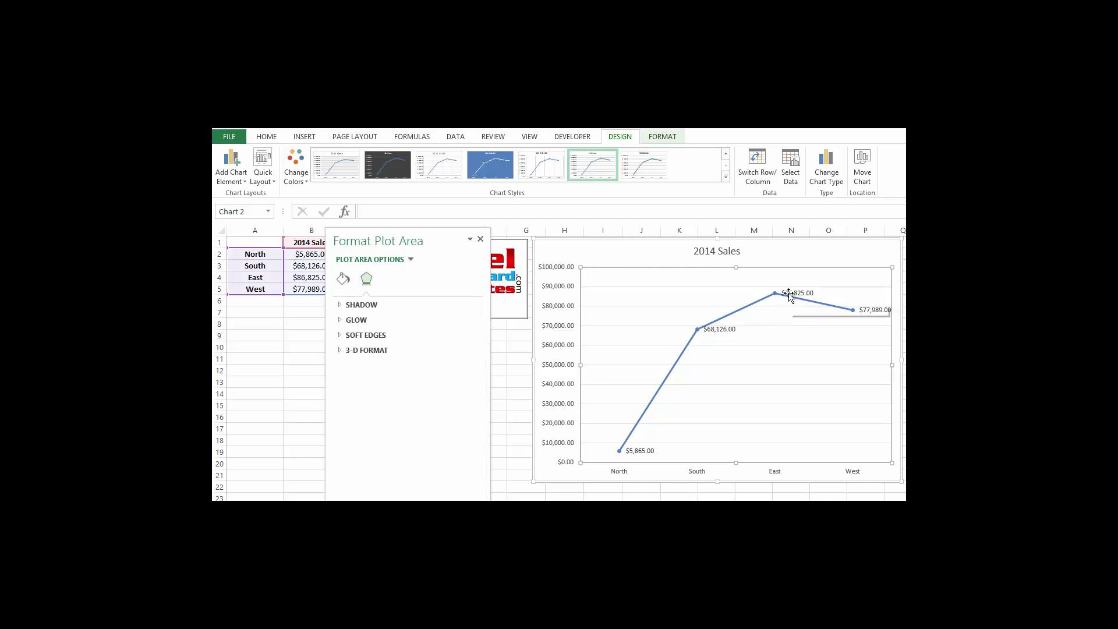
{"action": "left_click", "coordinate": [790, 293]}
{"action": "left_click", "coordinate": [800, 289]}
{"action": "left_click_drag", "start_coordinate": [800, 289], "coordinate": [817, 266]}
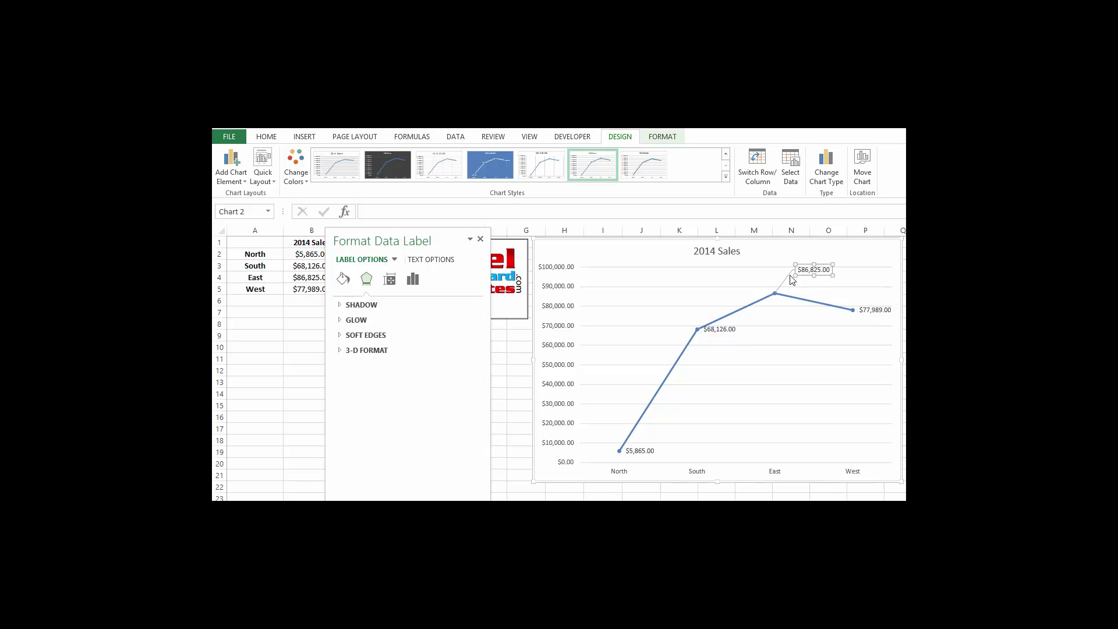
{"action": "left_click", "coordinate": [723, 325]}
{"action": "left_click_drag", "start_coordinate": [708, 324], "coordinate": [670, 286]}
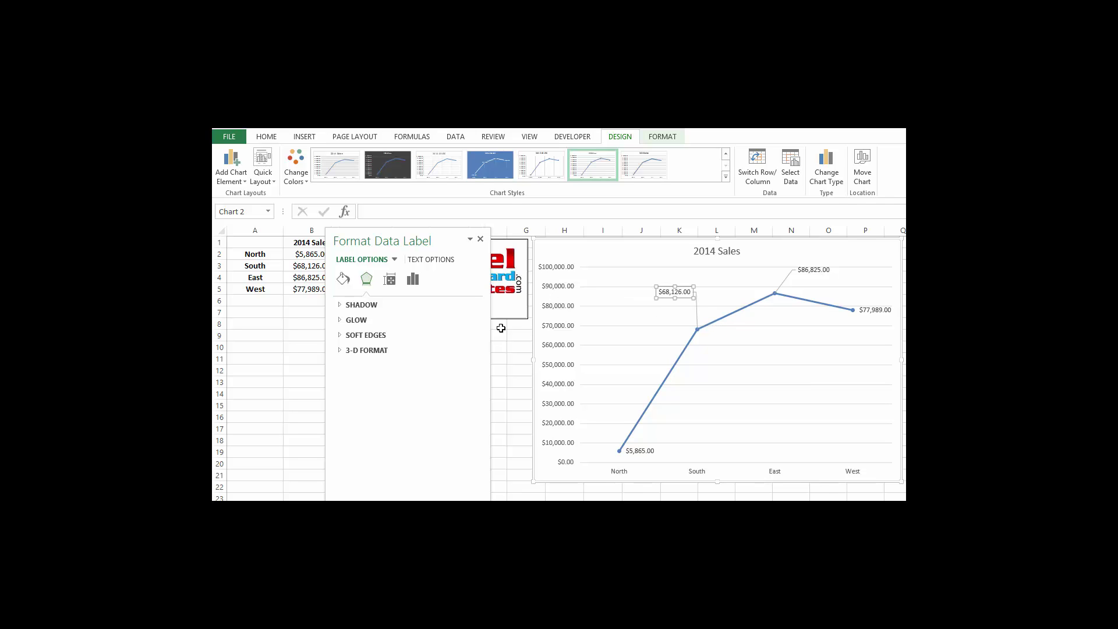
- Toggle Show Leader Lines off and back on, then close the Format Data Label pane
{"action": "left_click", "coordinate": [413, 279]}
{"action": "left_click", "coordinate": [344, 305]}
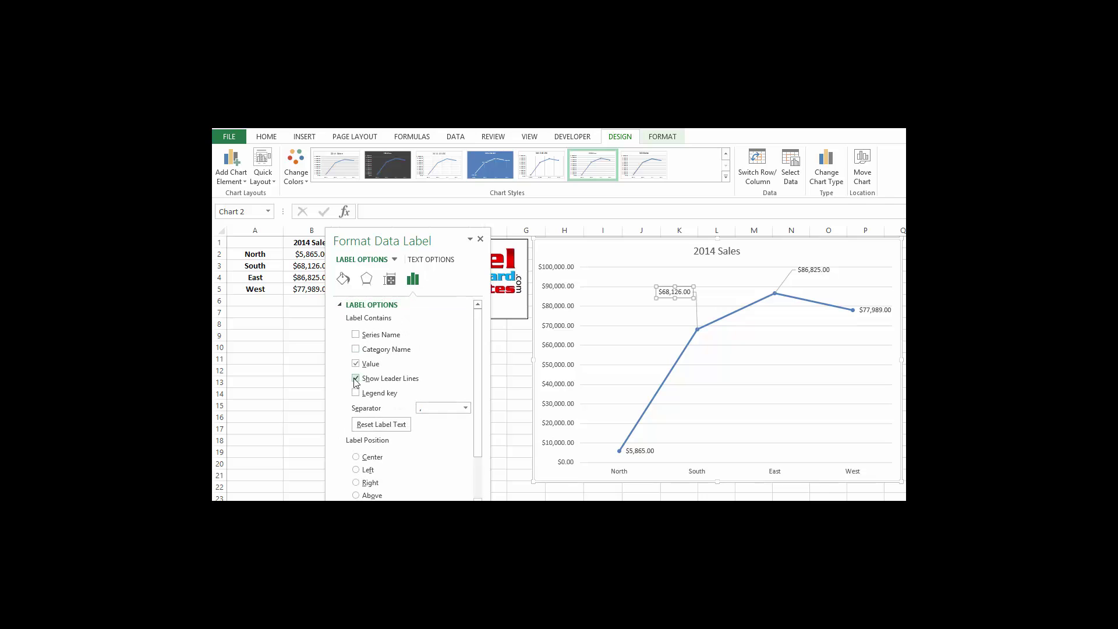
{"action": "left_click", "coordinate": [355, 379]}
{"action": "left_click", "coordinate": [356, 378]}
{"action": "left_click", "coordinate": [480, 239]}
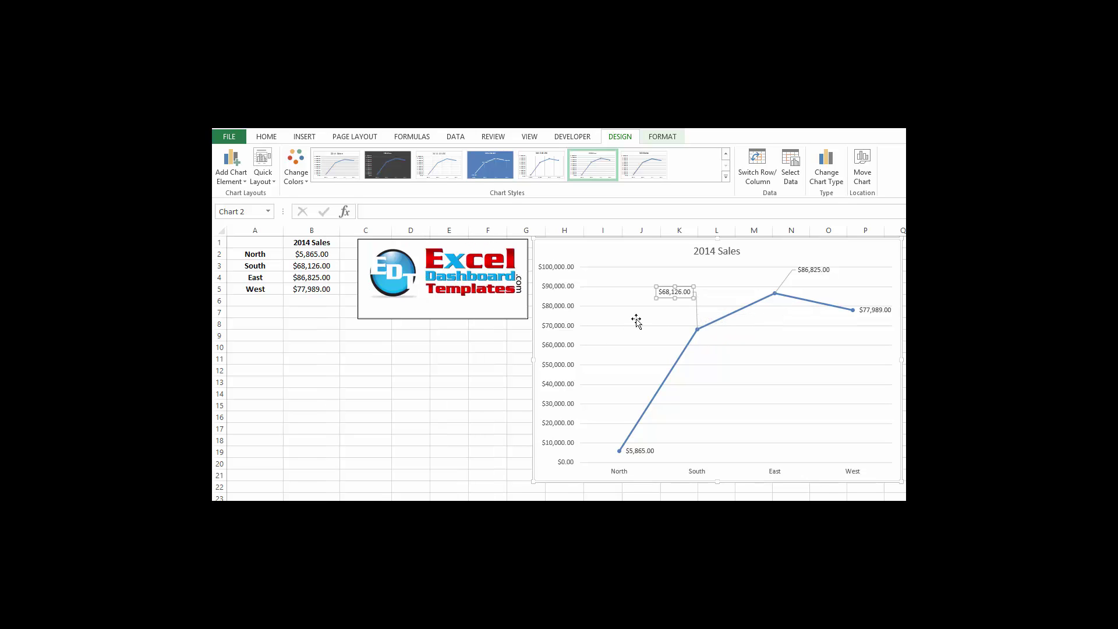
- Change the chart to Clustered Column, then to an Area chart
{"action": "left_click", "coordinate": [604, 257]}
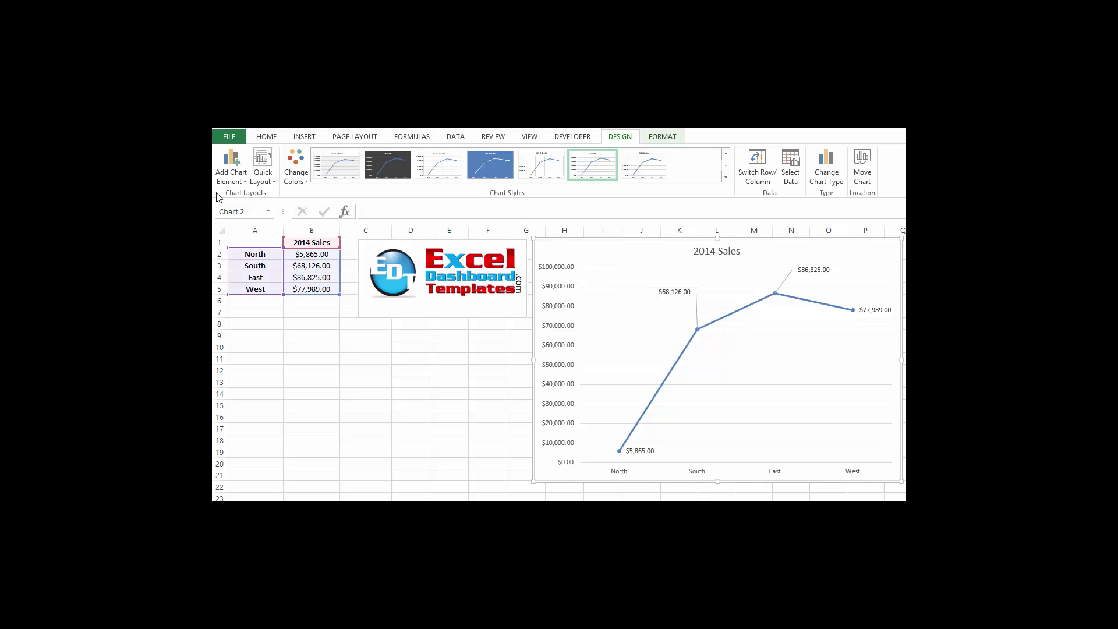
{"action": "left_click", "coordinate": [826, 169]}
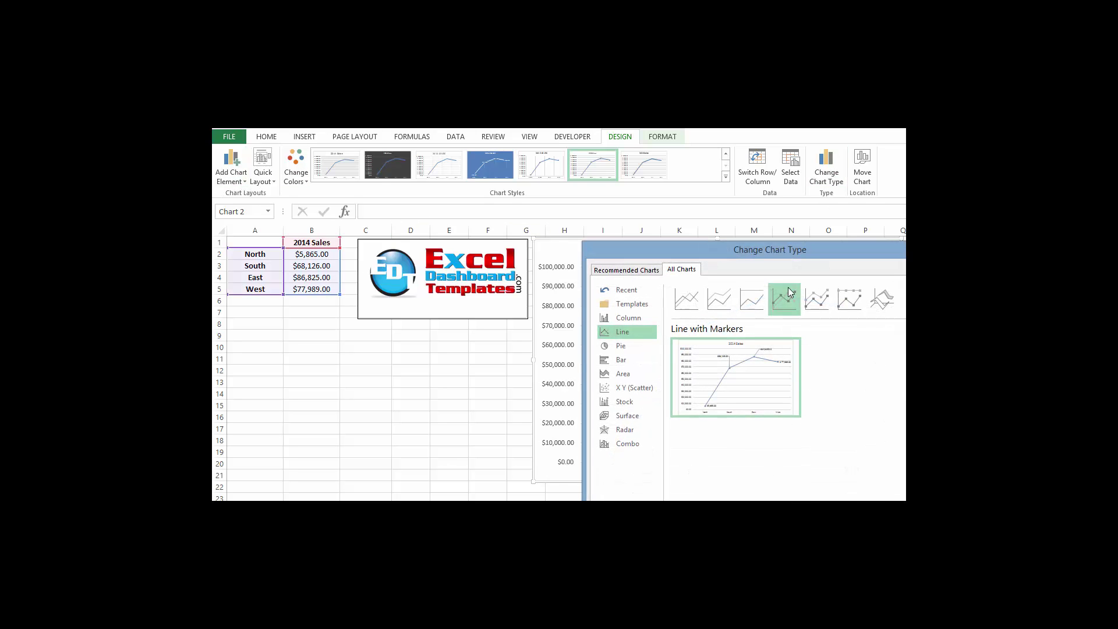
{"action": "left_click", "coordinate": [626, 317]}
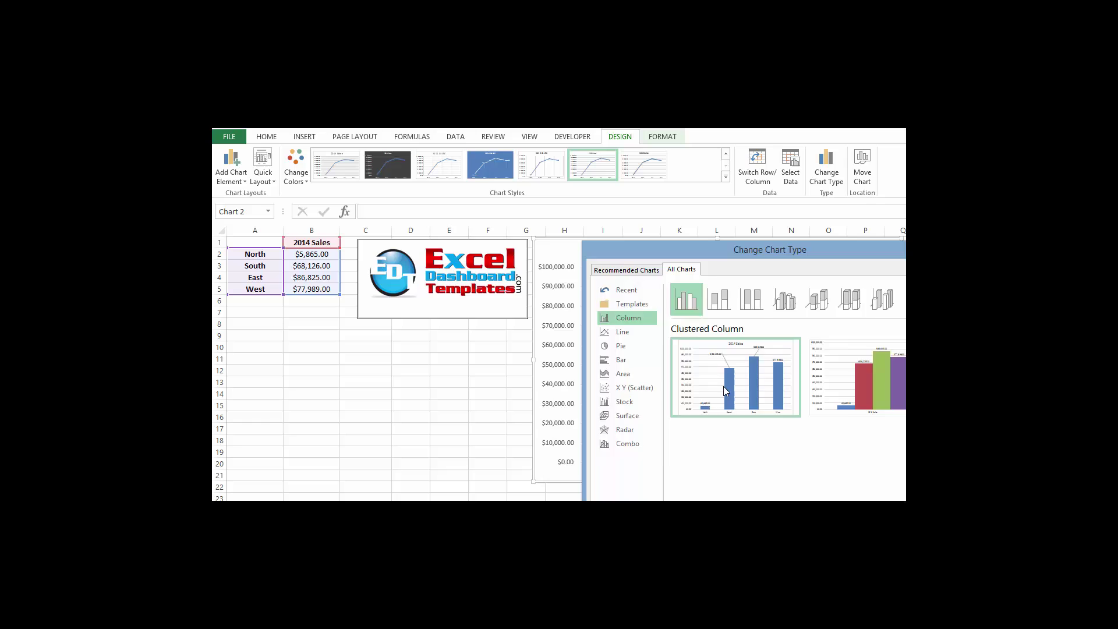
{"action": "mouse_move", "coordinate": [725, 392]}
{"action": "key", "text": "Return"}
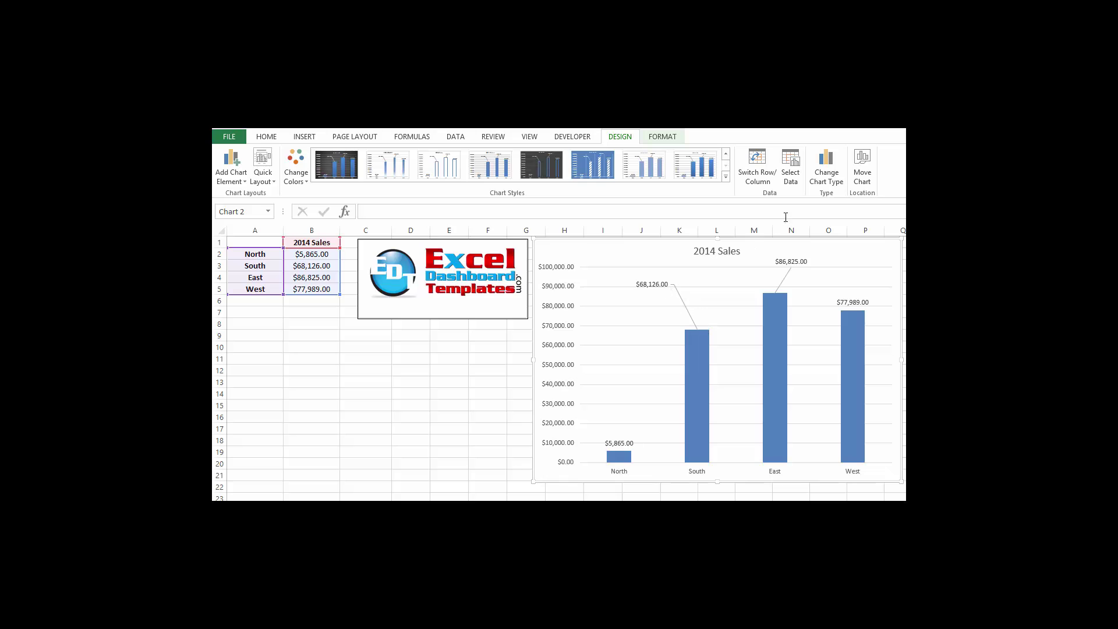
{"action": "left_click", "coordinate": [820, 190]}
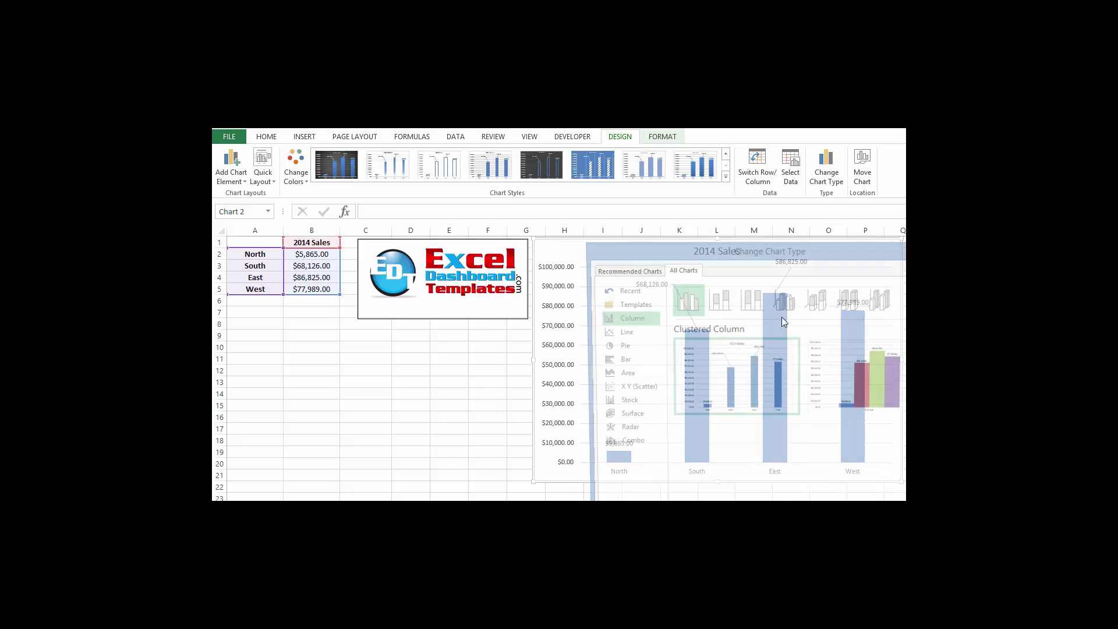
{"action": "left_click", "coordinate": [623, 374]}
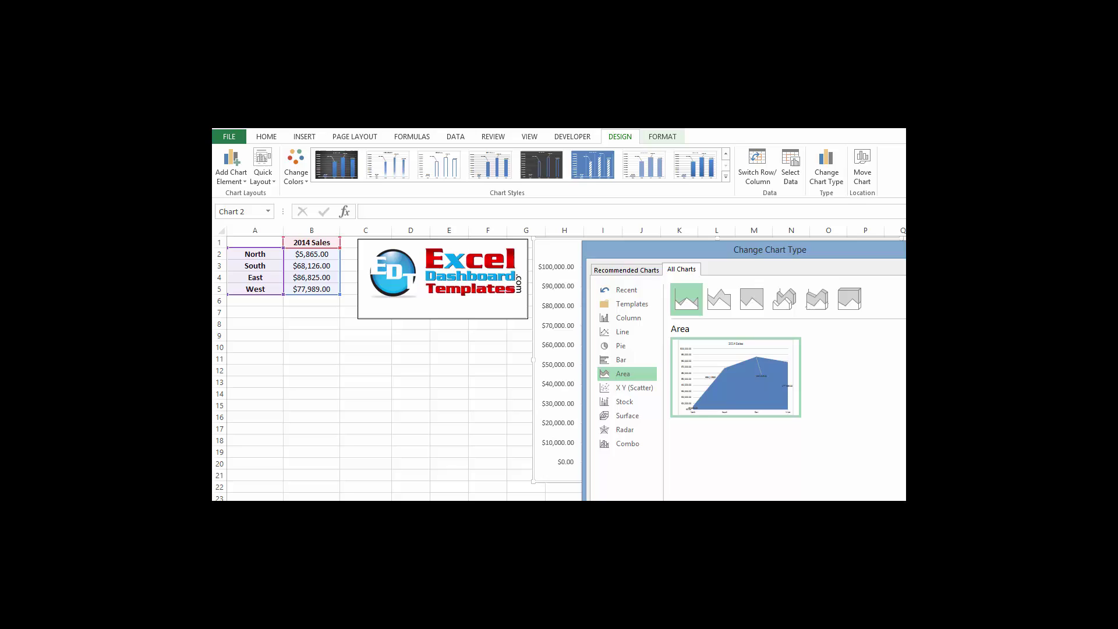
{"action": "key", "text": "Return"}
- Drag the East $86,825.00 and South $68,126.00 labels out above the area
{"action": "left_click", "coordinate": [795, 356]}
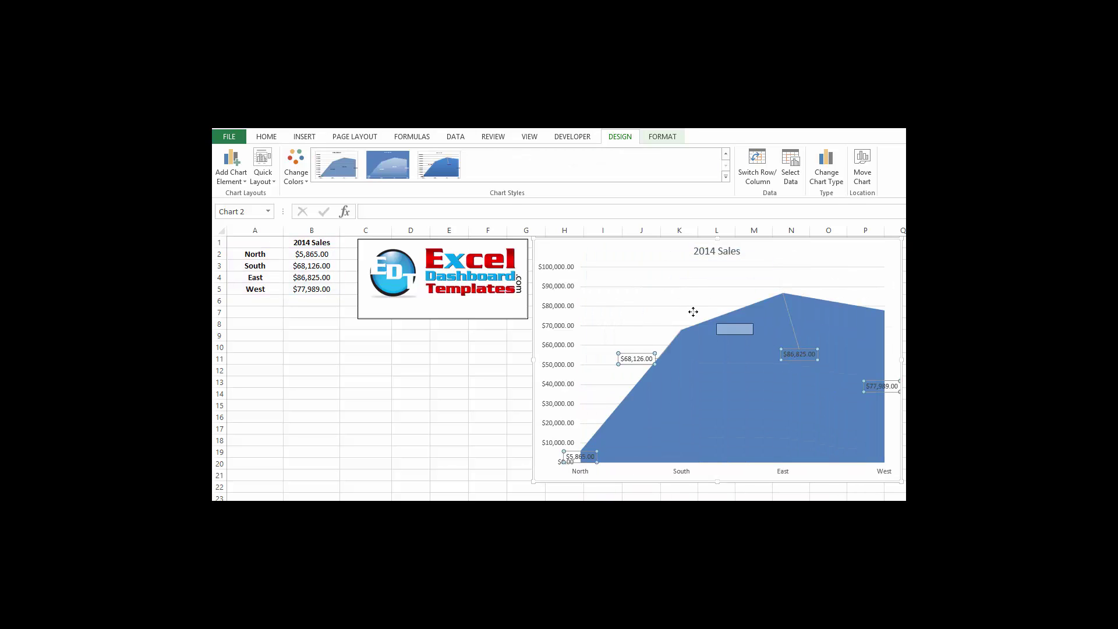
{"action": "left_click", "coordinate": [795, 355]}
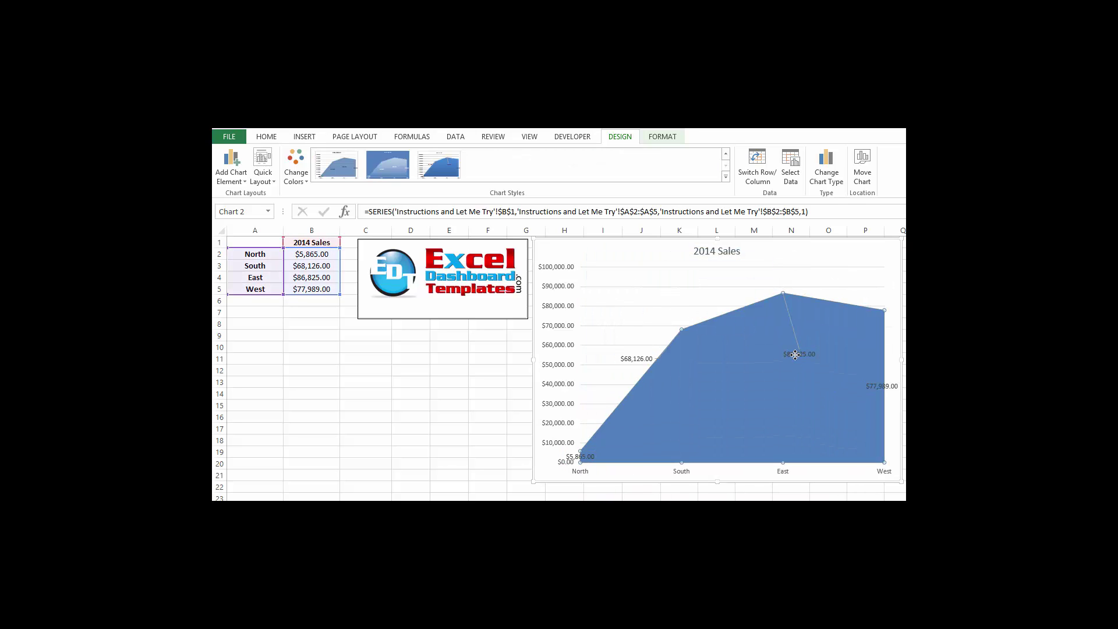
{"action": "left_click", "coordinate": [795, 355]}
{"action": "left_click_drag", "start_coordinate": [796, 355], "coordinate": [685, 291]}
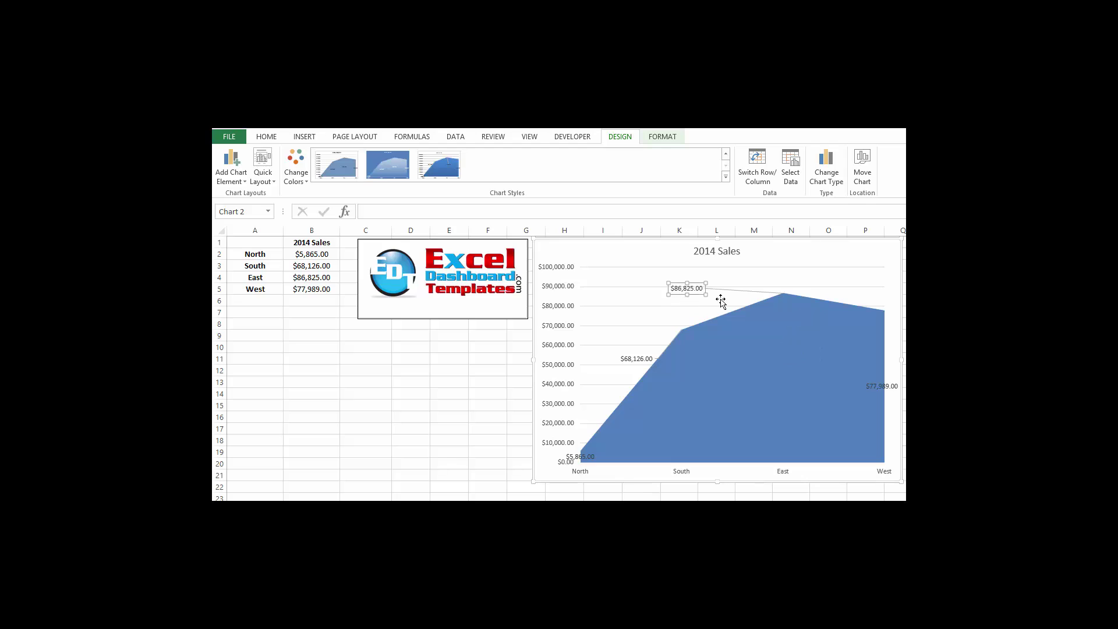
{"action": "left_click", "coordinate": [638, 359]}
{"action": "left_click_drag", "start_coordinate": [628, 354], "coordinate": [615, 309]}
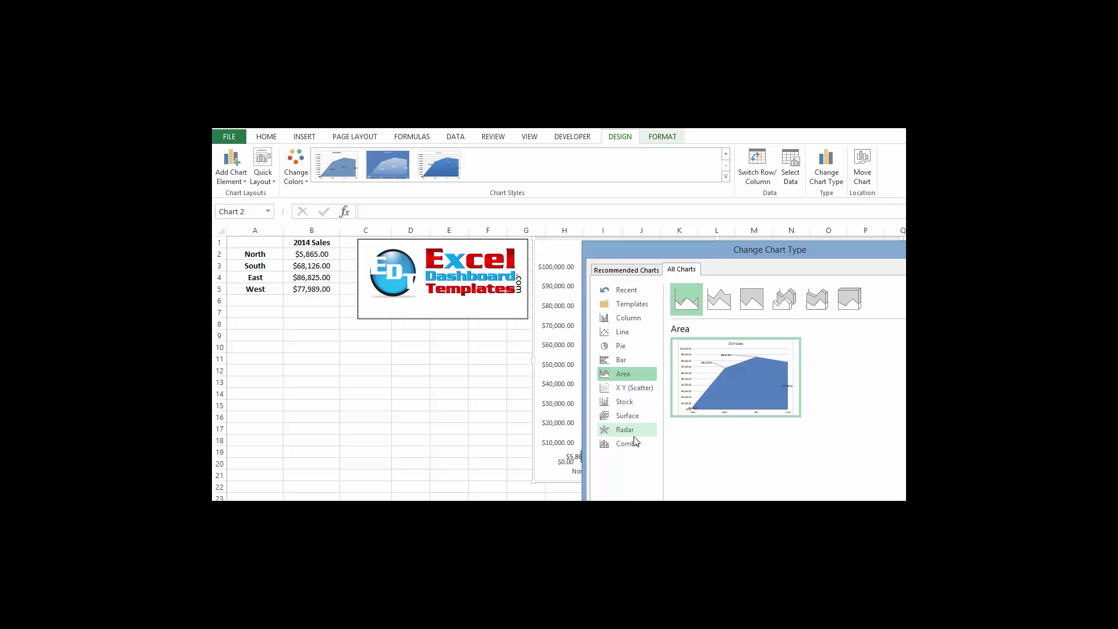
- Switch to a radar chart and drag the $68,126.00 label up-right onto a leader line
{"action": "left_click", "coordinate": [627, 430]}
{"action": "key", "text": "Return"}
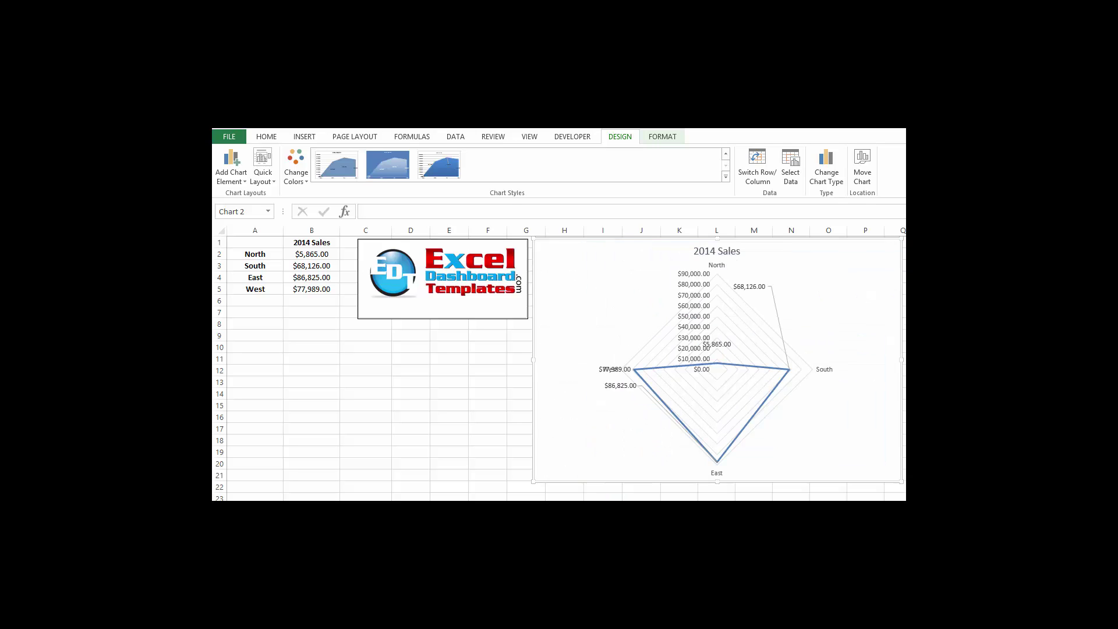
{"action": "left_click", "coordinate": [766, 286]}
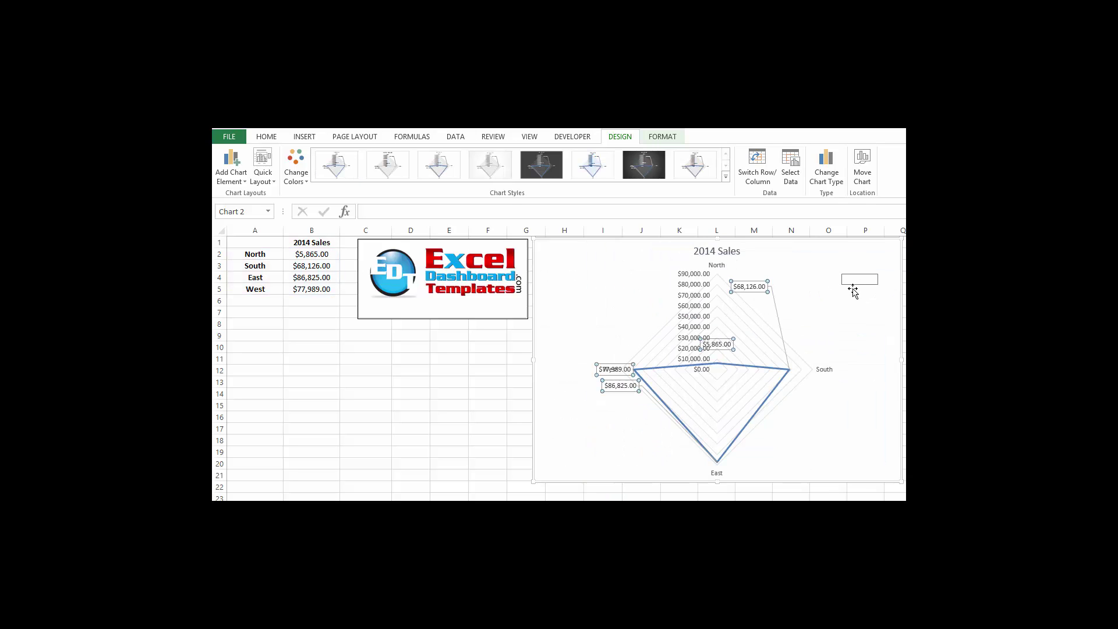
{"action": "left_click", "coordinate": [819, 316]}
{"action": "left_click", "coordinate": [756, 288]}
{"action": "left_click_drag", "start_coordinate": [755, 287], "coordinate": [848, 273]}
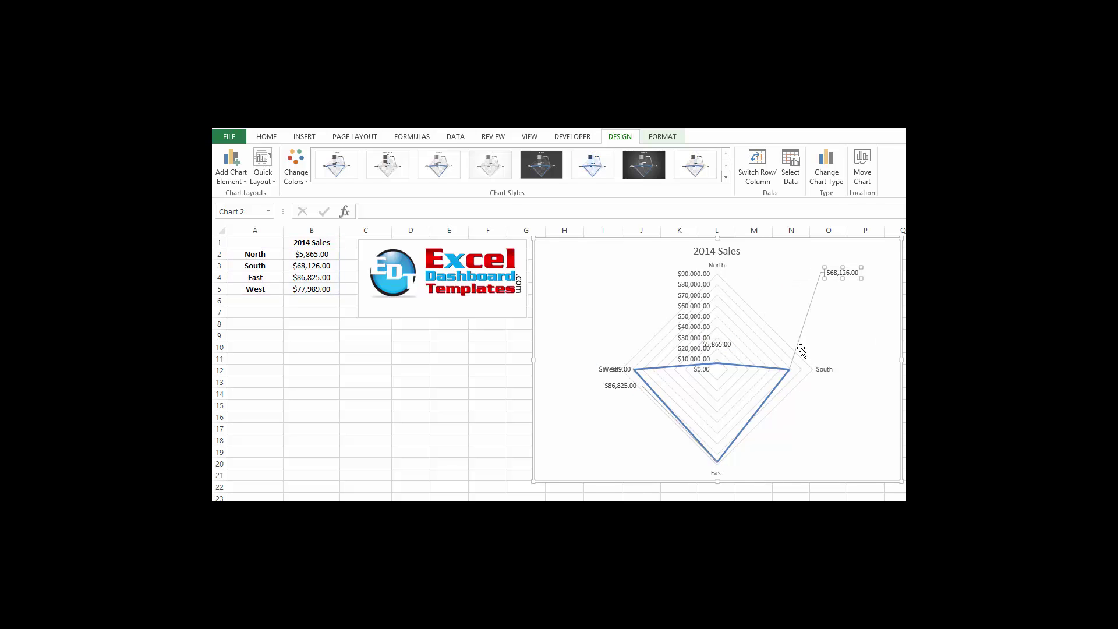
- Browse the Surface and Stock types, then apply the X Y (Scatter) chart type
{"action": "left_click", "coordinate": [826, 175]}
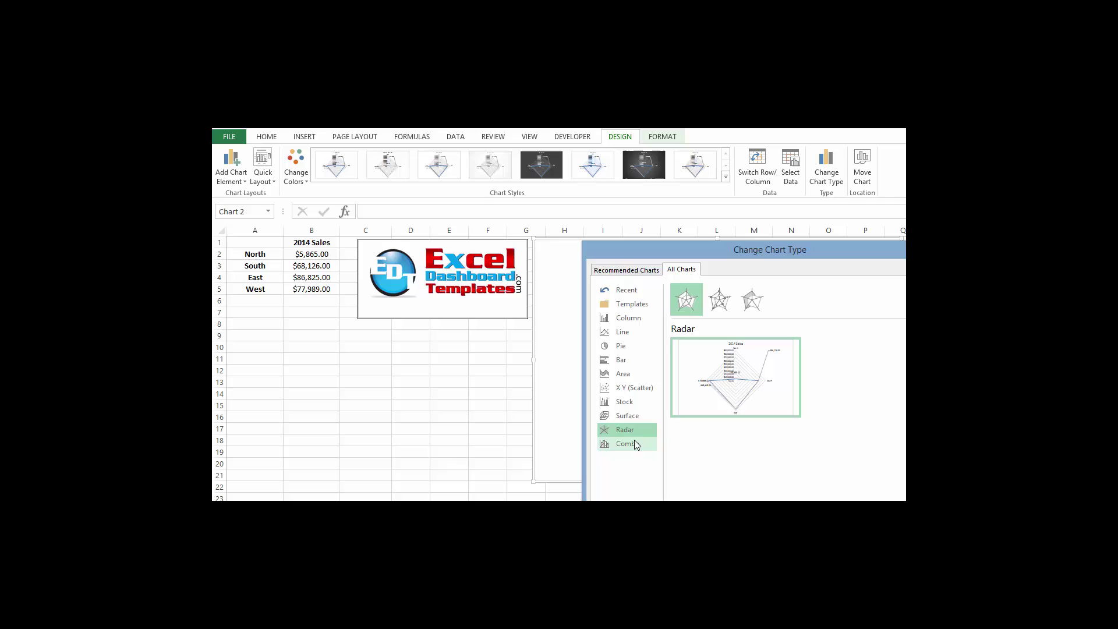
{"action": "left_click", "coordinate": [627, 415]}
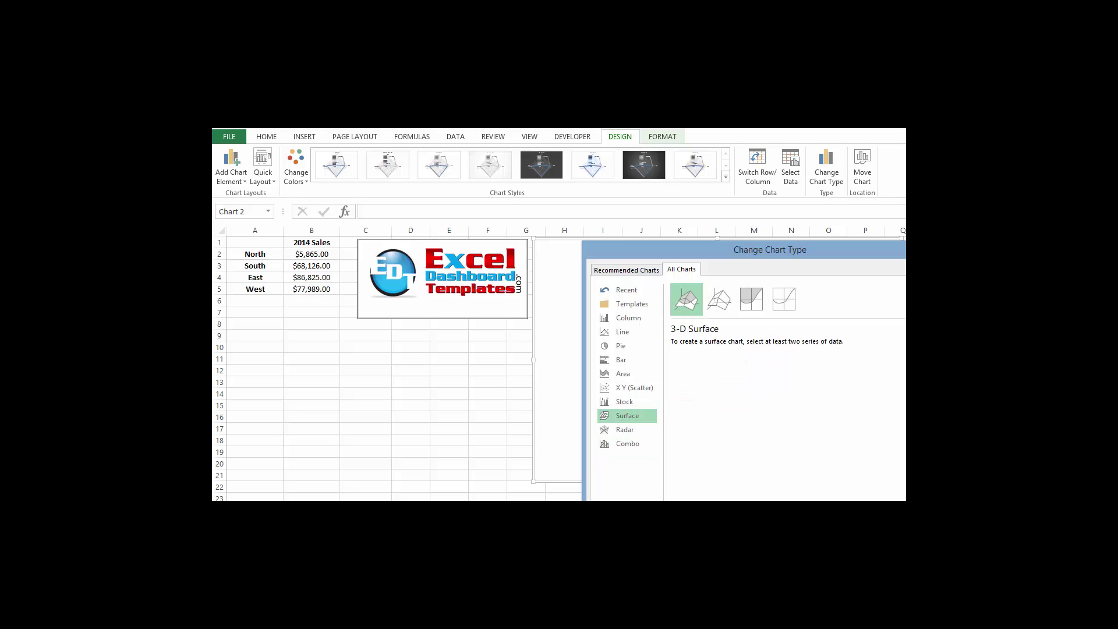
{"action": "left_click_drag", "start_coordinate": [827, 247], "coordinate": [759, 166]}
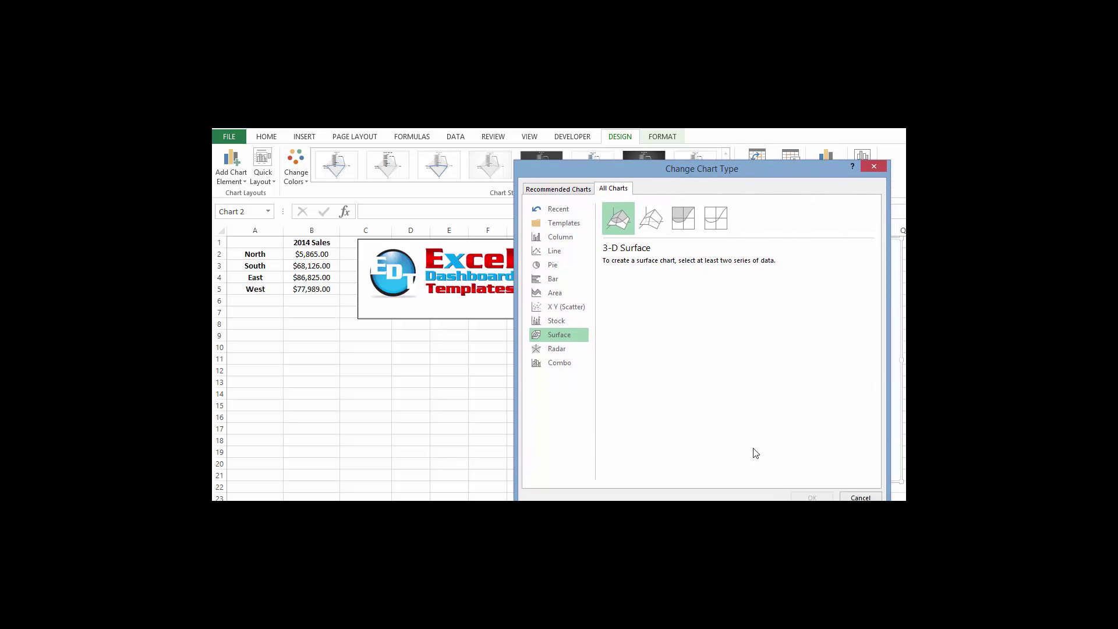
{"action": "left_click", "coordinate": [681, 214]}
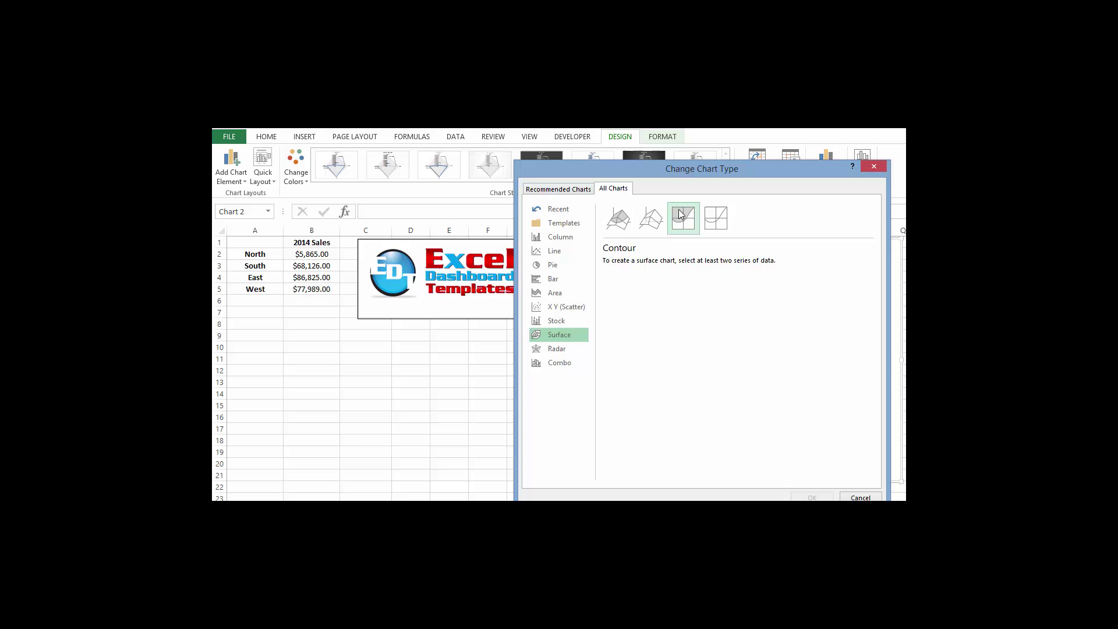
{"action": "left_click", "coordinate": [556, 320]}
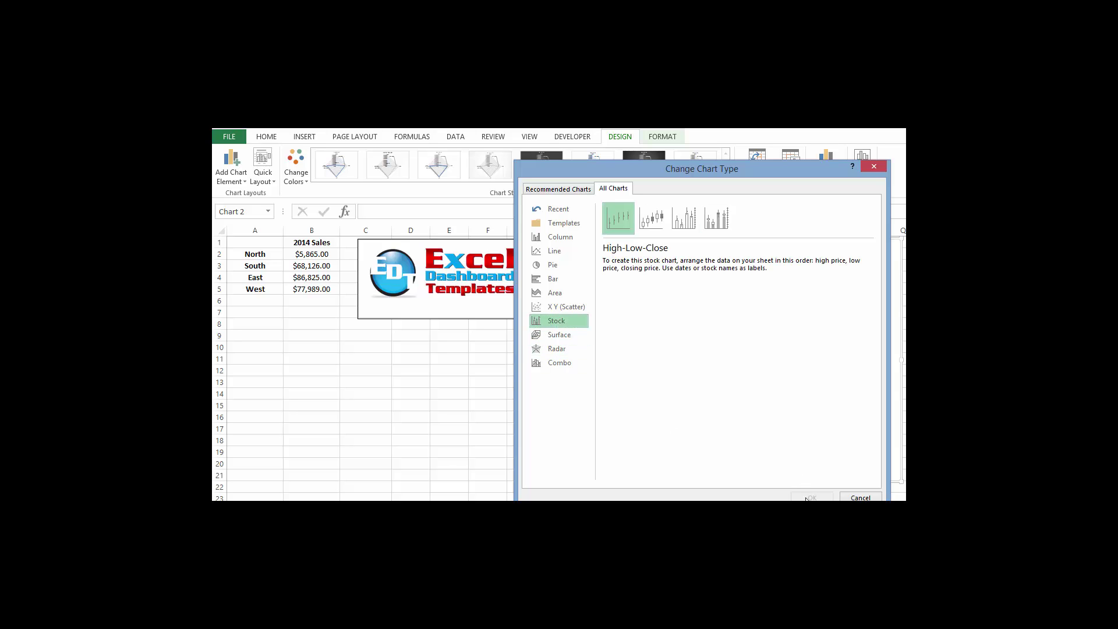
{"action": "left_click", "coordinate": [560, 307]}
{"action": "left_click", "coordinate": [812, 497]}
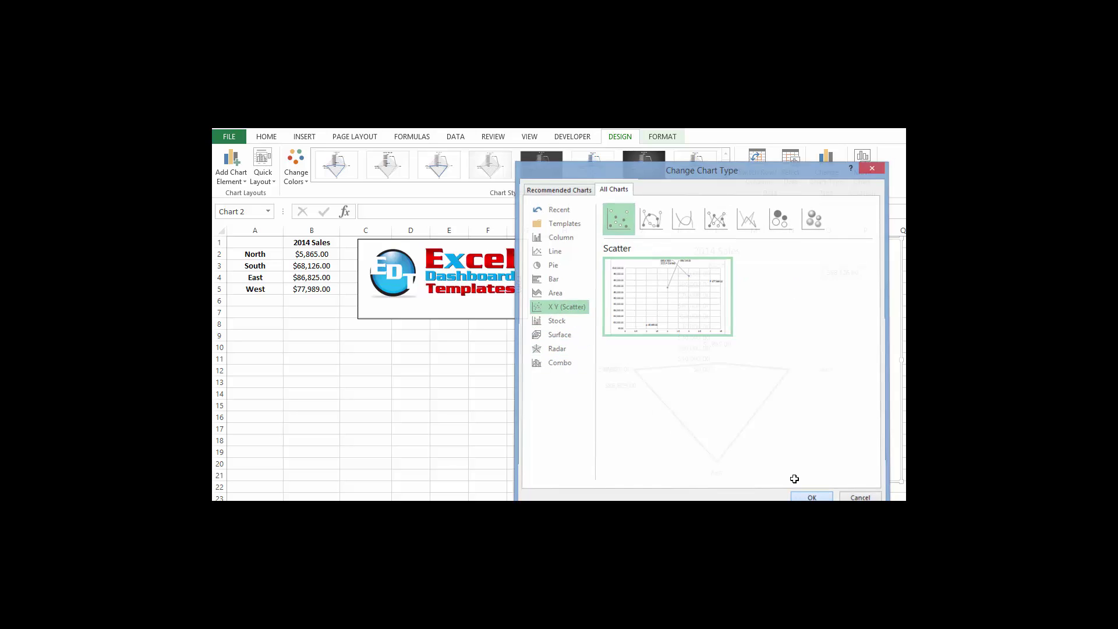
- Drag the $68,126.00 label down, then pick Pie in the Change Chart Type dialog
{"action": "left_click", "coordinate": [770, 244]}
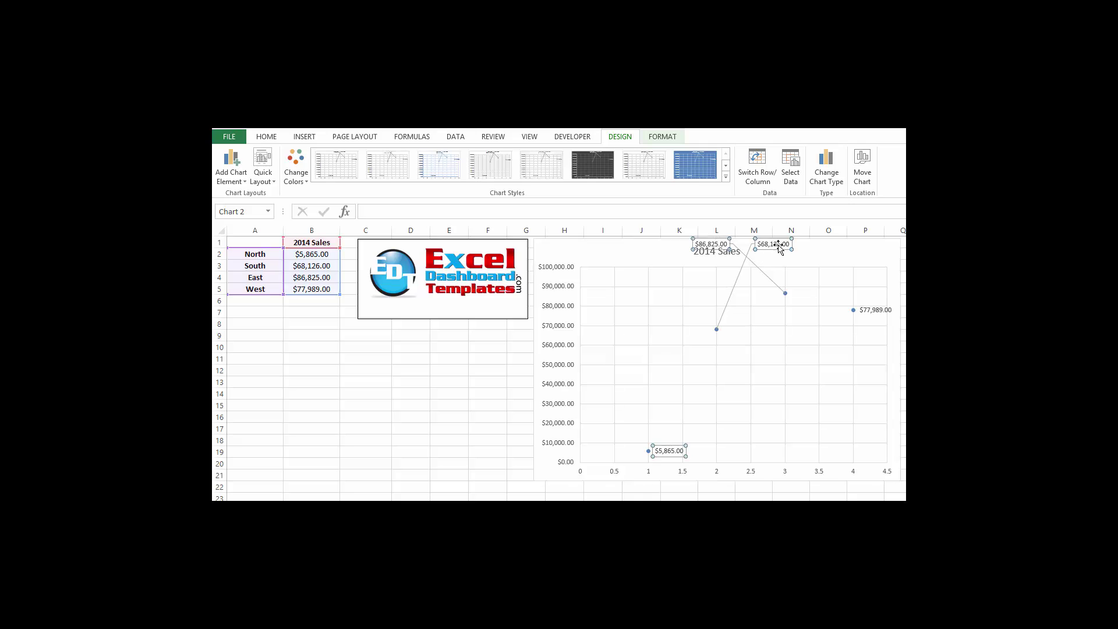
{"action": "left_click_drag", "start_coordinate": [780, 245], "coordinate": [786, 365]}
{"action": "left_click", "coordinate": [837, 256]}
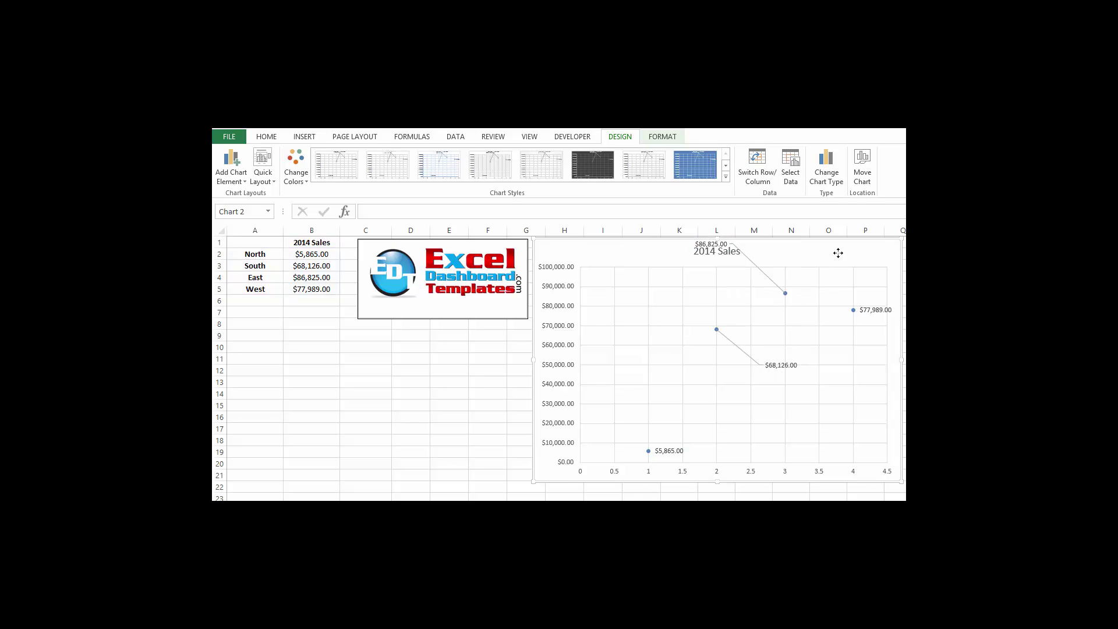
{"action": "left_click", "coordinate": [826, 170]}
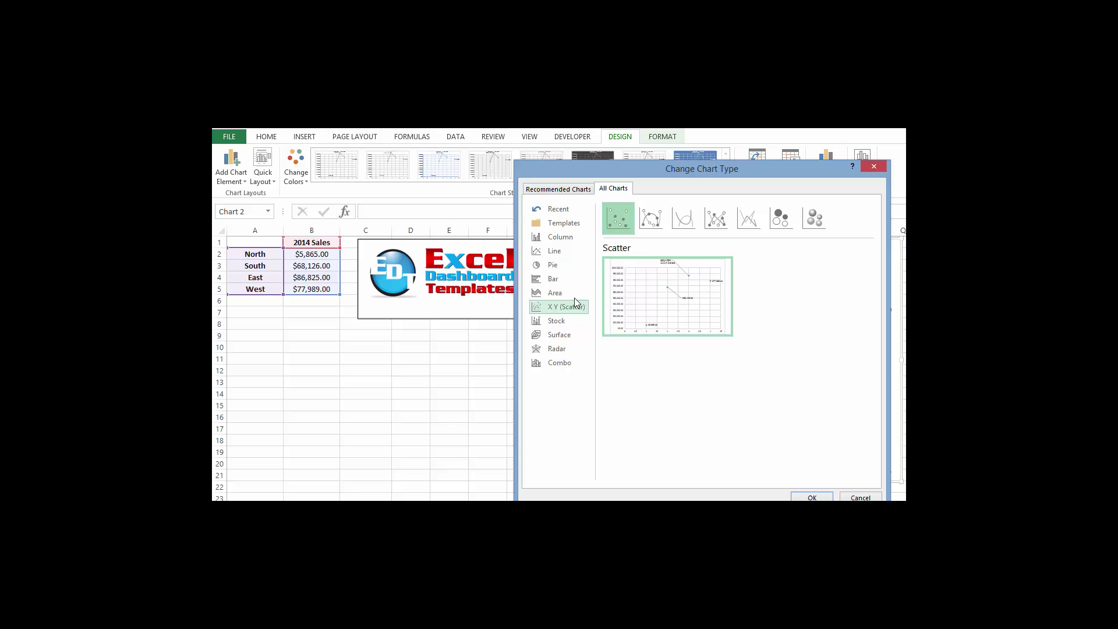
{"action": "left_click", "coordinate": [553, 279]}
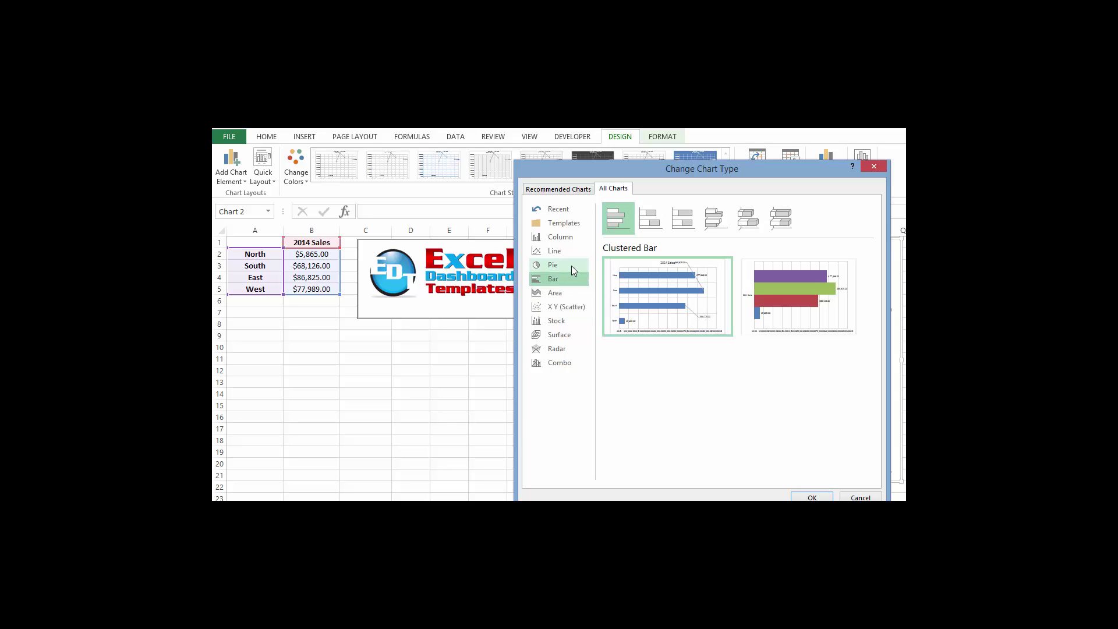
{"action": "left_click", "coordinate": [571, 266]}
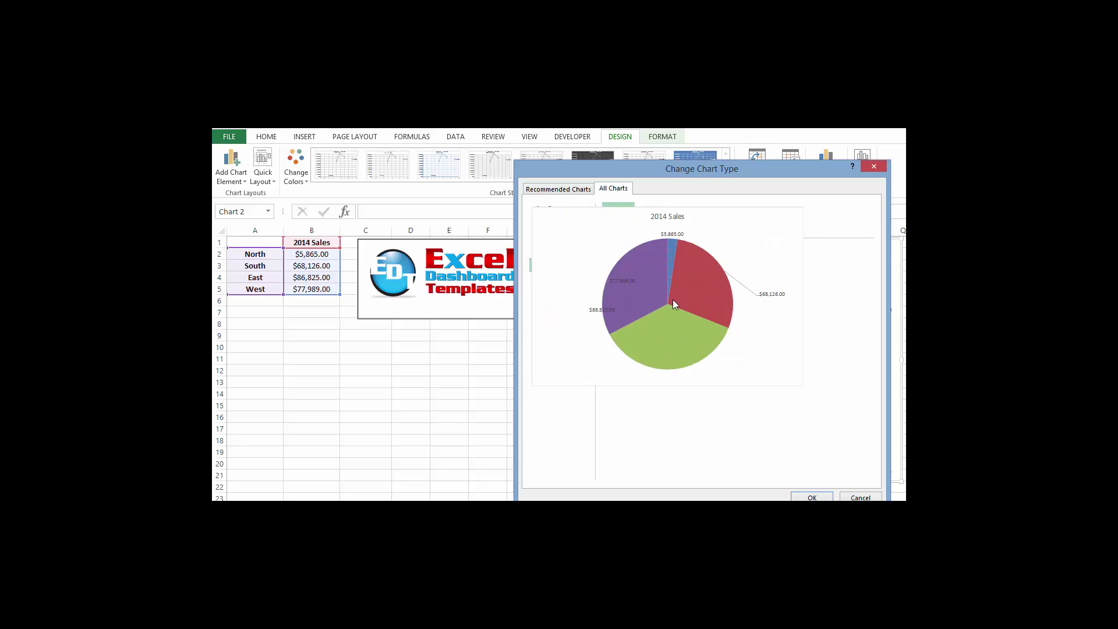
- Apply the pie chart and move the $68,126.00 label up beside the red slice
{"action": "left_click", "coordinate": [814, 498]}
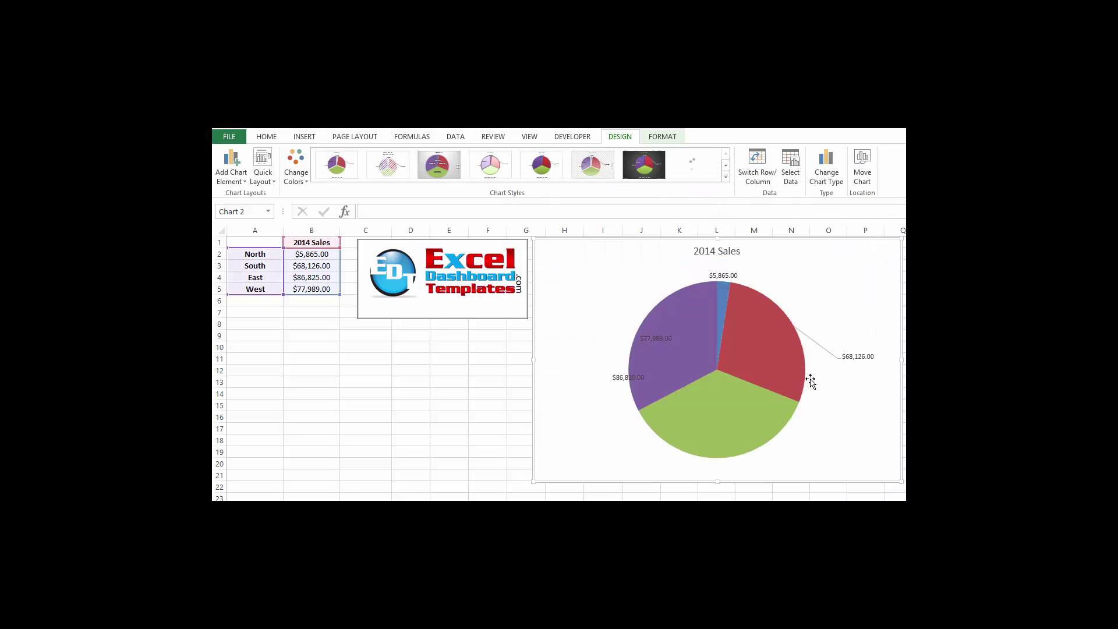
{"action": "left_click", "coordinate": [858, 357]}
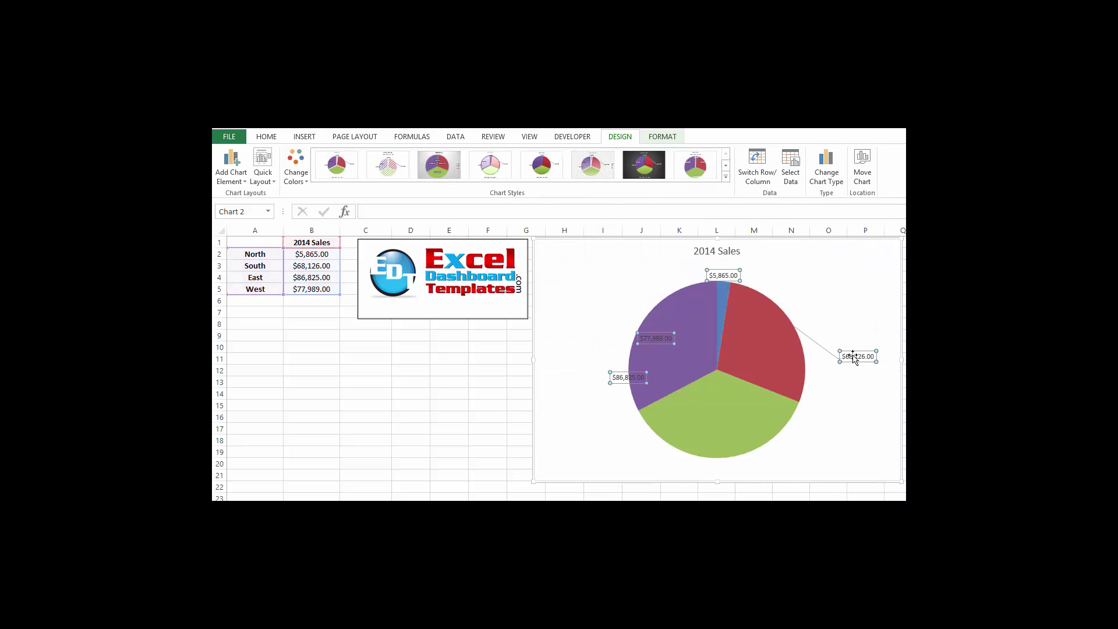
{"action": "left_click_drag", "start_coordinate": [859, 358], "coordinate": [848, 292]}
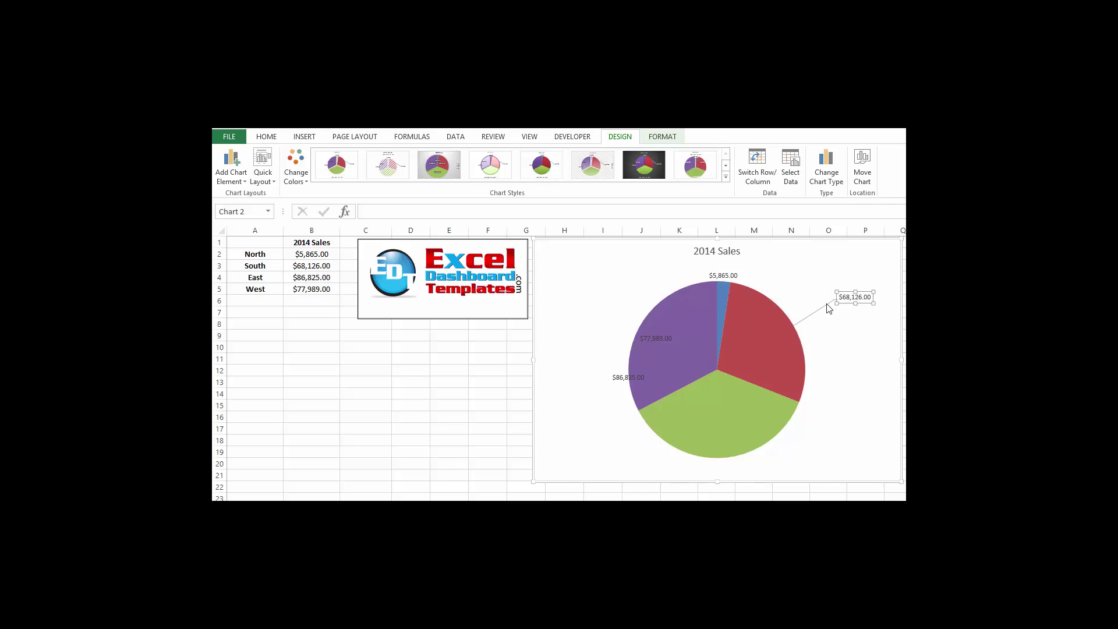
- Isolate the $77,989.00 label and drag it above-left of the pie
{"action": "left_click", "coordinate": [643, 336]}
{"action": "left_click", "coordinate": [591, 320]}
{"action": "left_click", "coordinate": [646, 337]}
{"action": "left_click", "coordinate": [650, 336]}
{"action": "left_click", "coordinate": [651, 337]}
{"action": "left_click", "coordinate": [657, 337]}
{"action": "left_click_drag", "start_coordinate": [661, 333], "coordinate": [604, 266]}
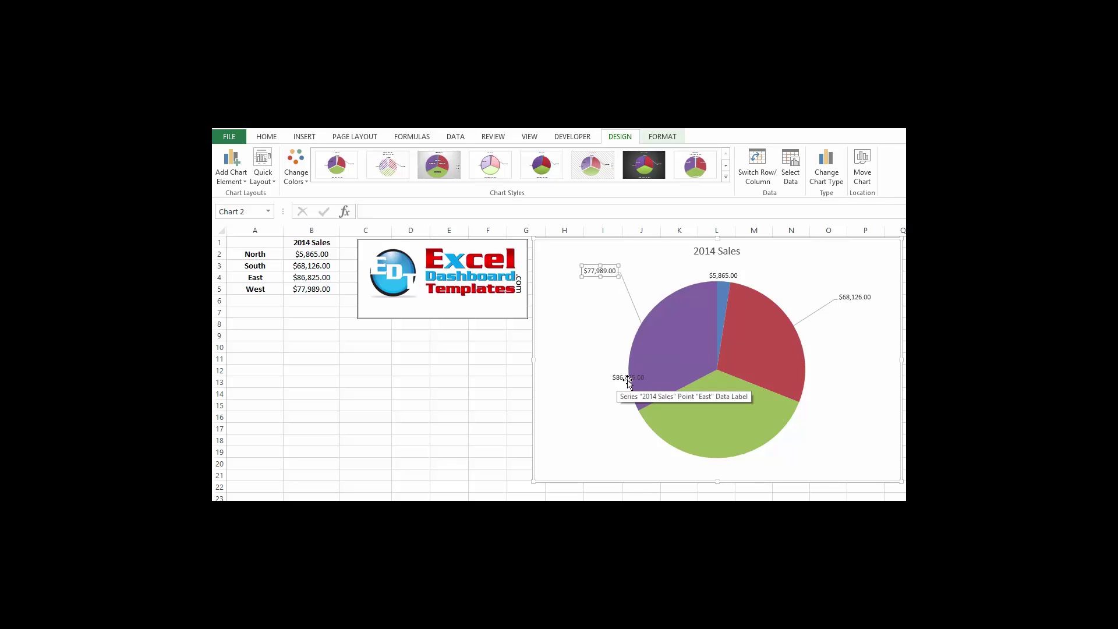
- Drag the $86,825.00 label left of the pie, then select all four labels
{"action": "left_click", "coordinate": [618, 375]}
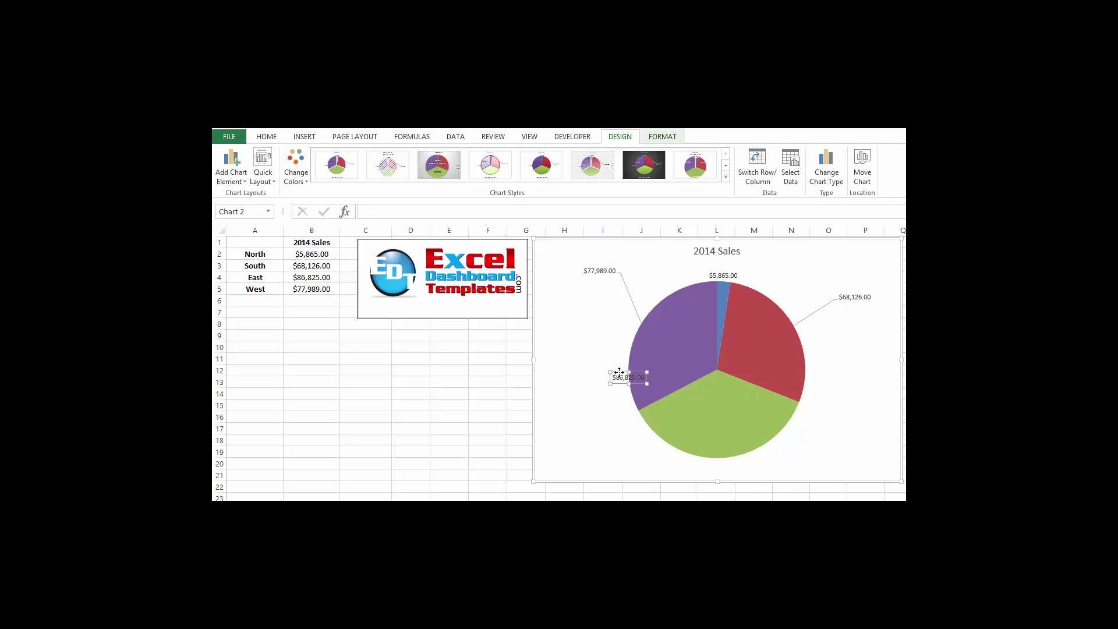
{"action": "left_click_drag", "start_coordinate": [619, 373], "coordinate": [557, 323]}
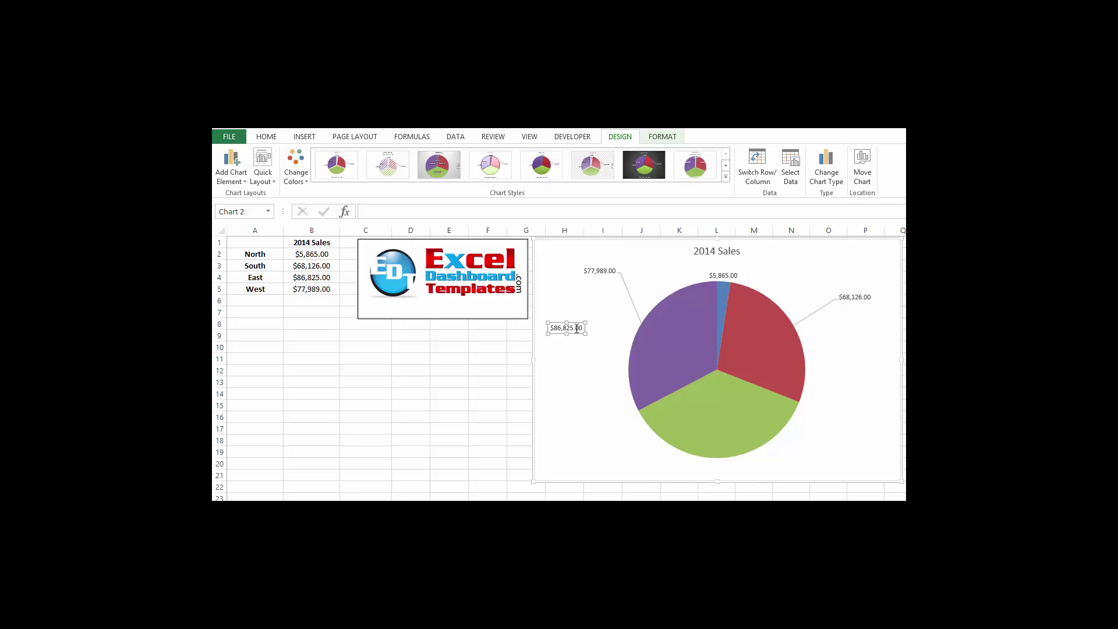
{"action": "left_click", "coordinate": [576, 357]}
{"action": "left_click", "coordinate": [575, 327]}
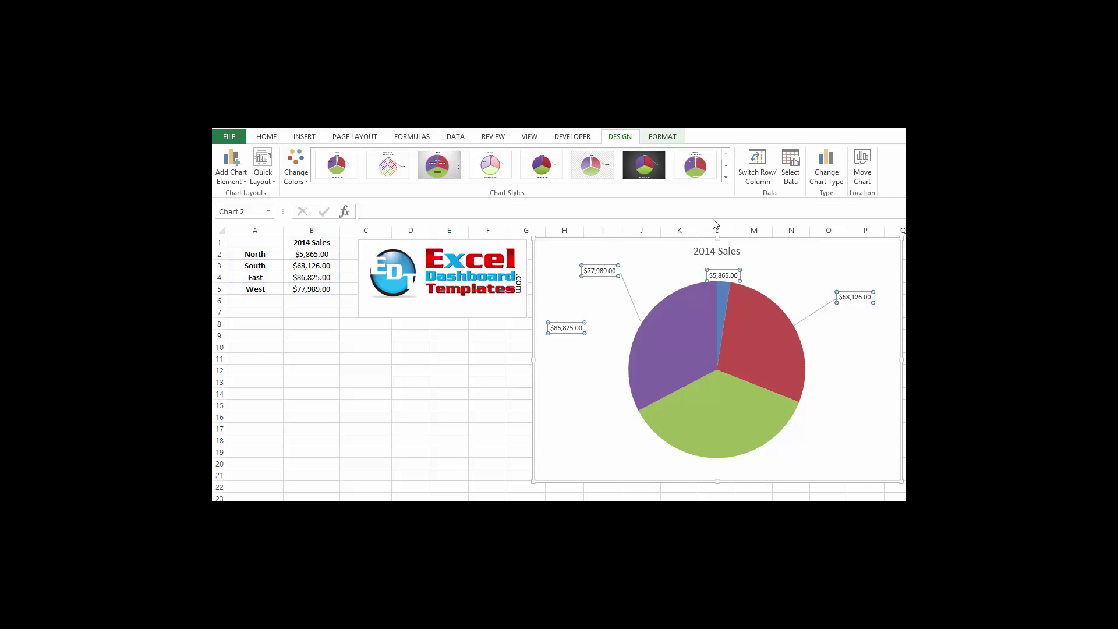
- Open More Data Label Options for the pie labels
{"action": "left_click", "coordinate": [231, 169]}
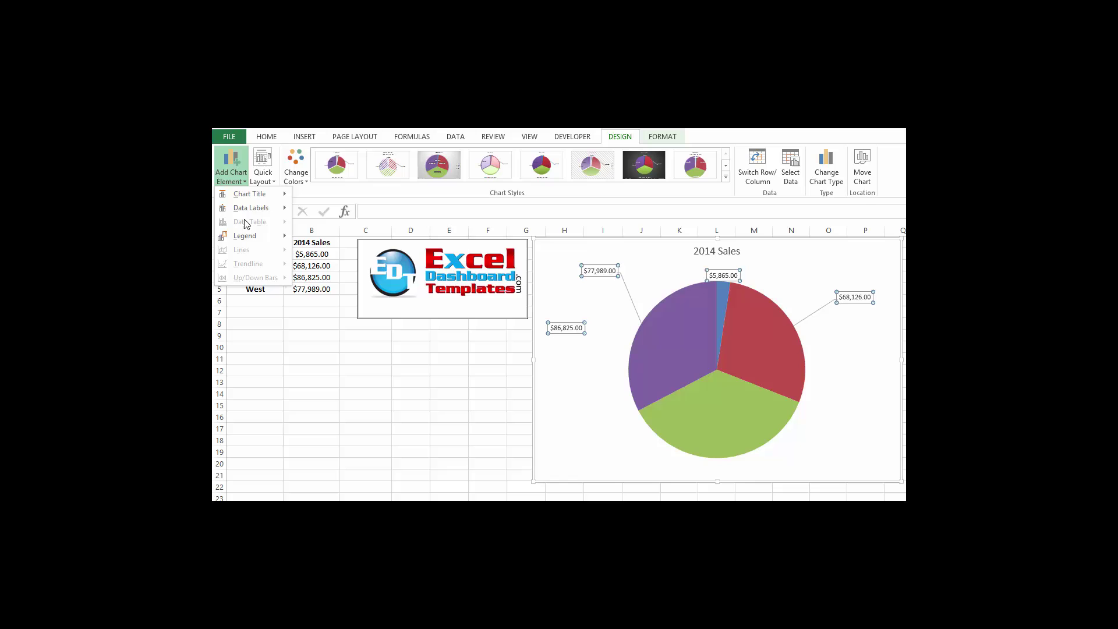
{"action": "mouse_move", "coordinate": [253, 210]}
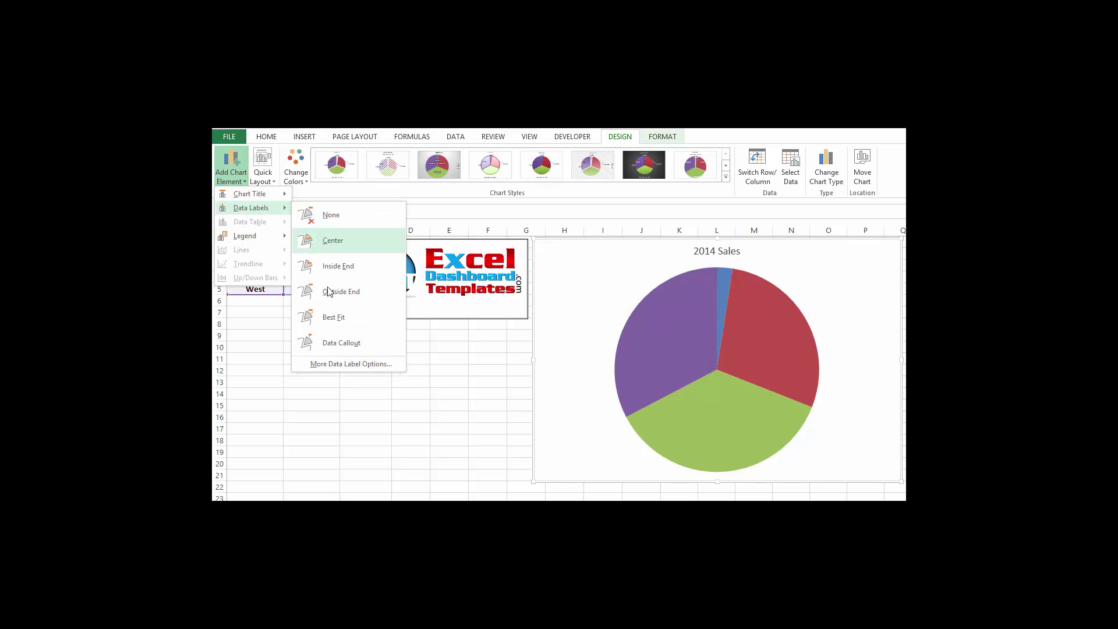
{"action": "left_click", "coordinate": [336, 364]}
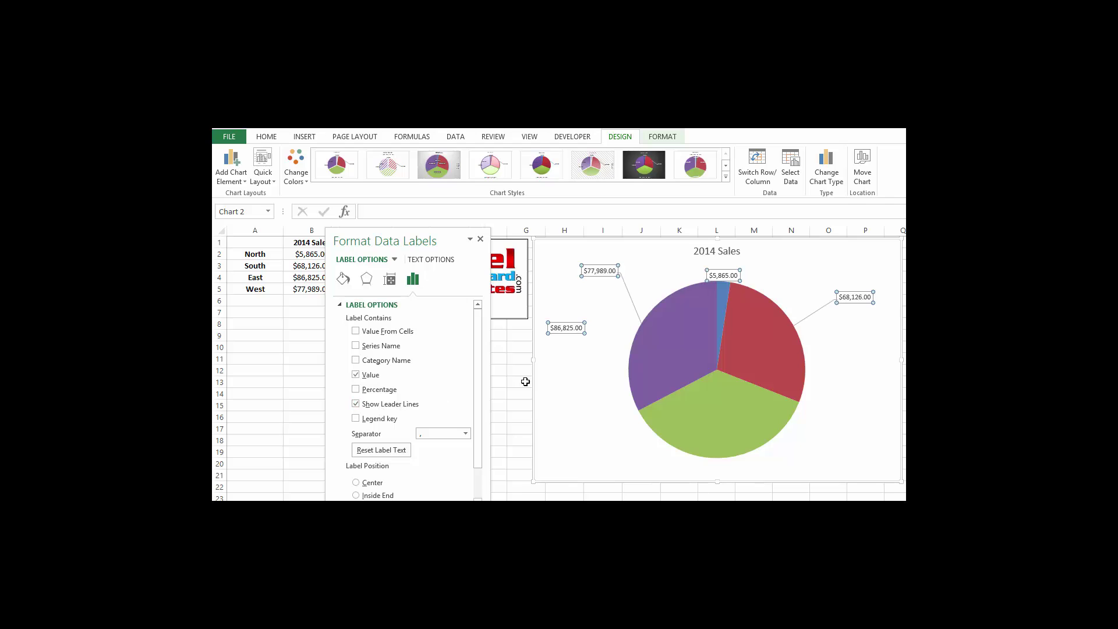
- Drag the $86,825.00 label onto the green East slice and close the formatting pane
{"action": "left_click", "coordinate": [571, 339]}
{"action": "left_click", "coordinate": [570, 337]}
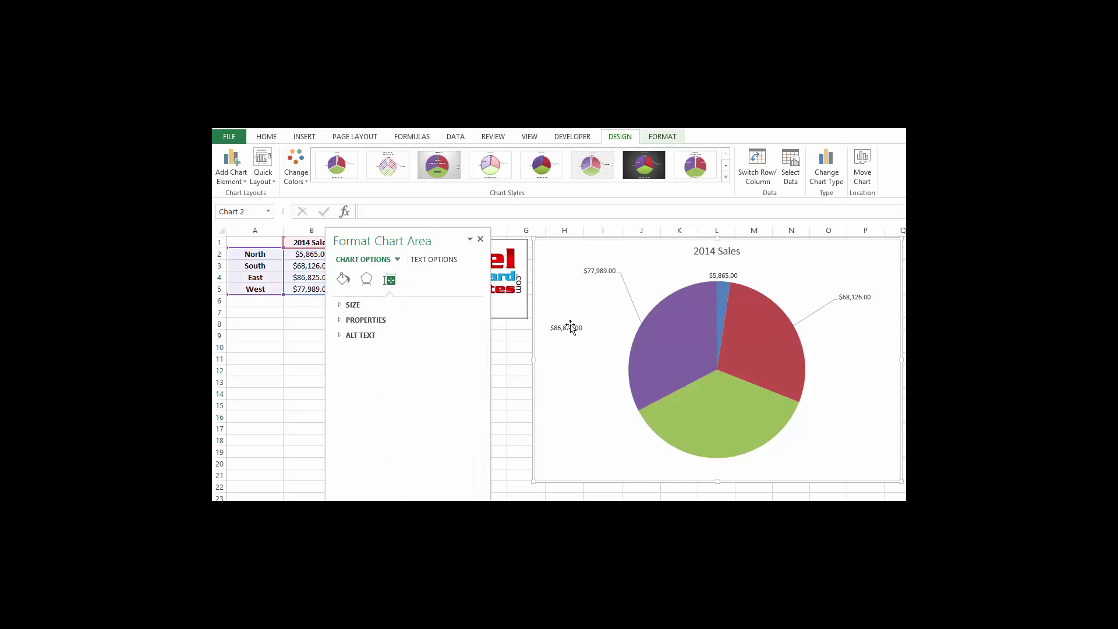
{"action": "left_click", "coordinate": [574, 325]}
{"action": "left_click_drag", "start_coordinate": [574, 325], "coordinate": [670, 427]}
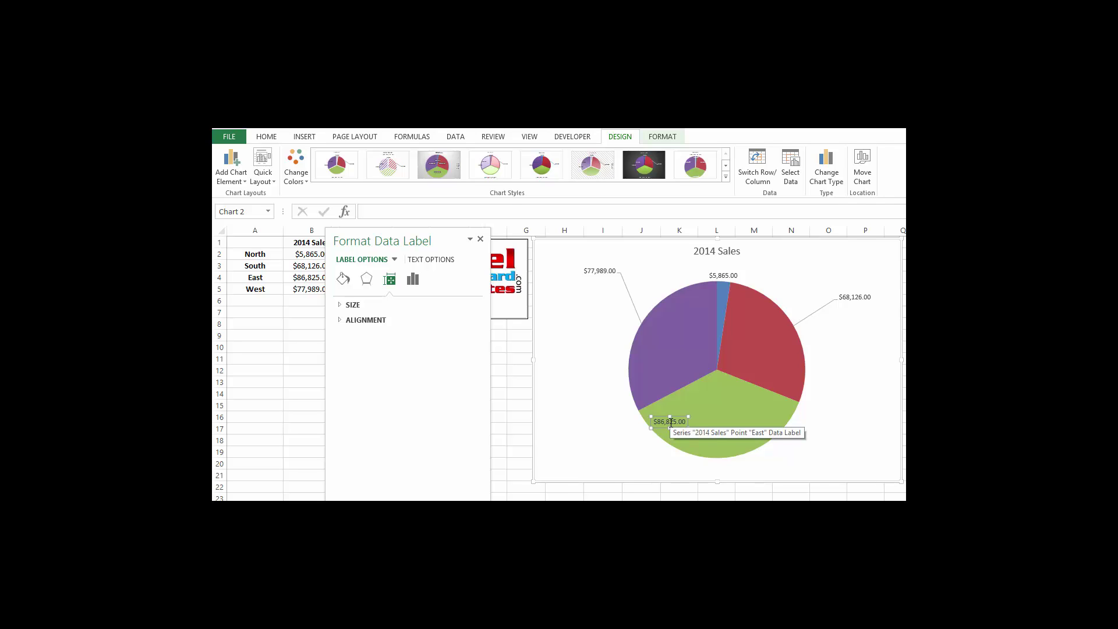
{"action": "left_click", "coordinate": [480, 238]}
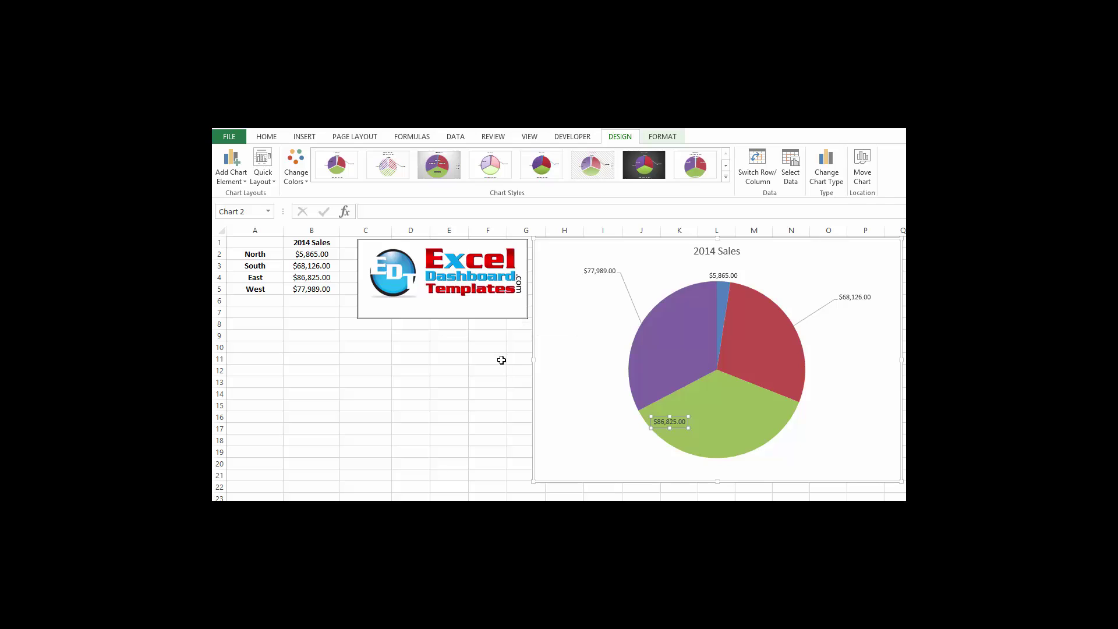
{"action": "left_click", "coordinate": [476, 361]}
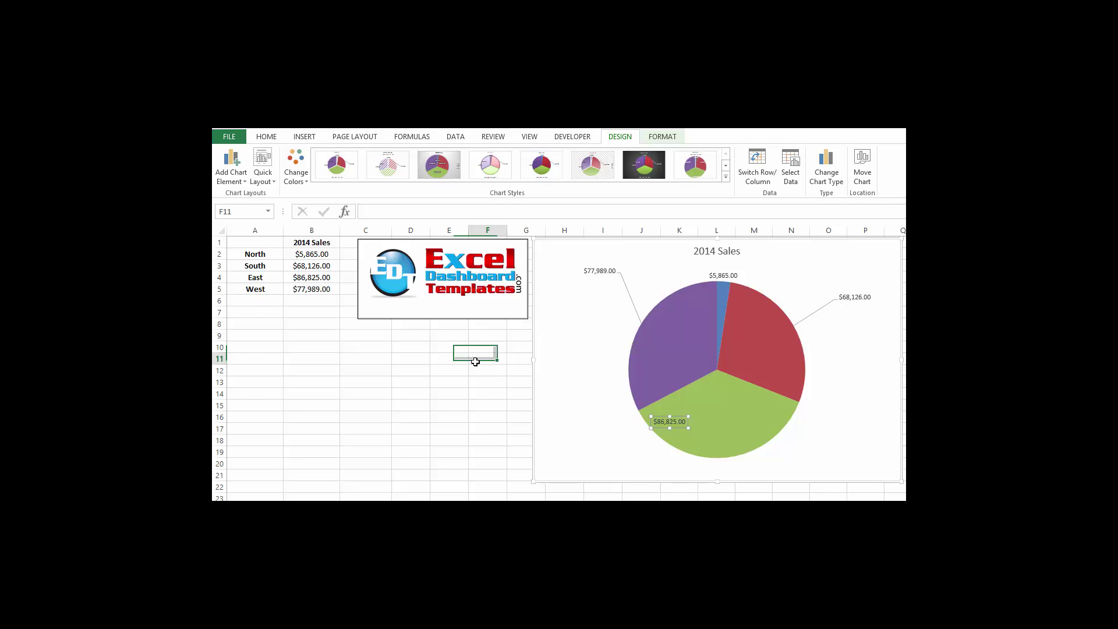